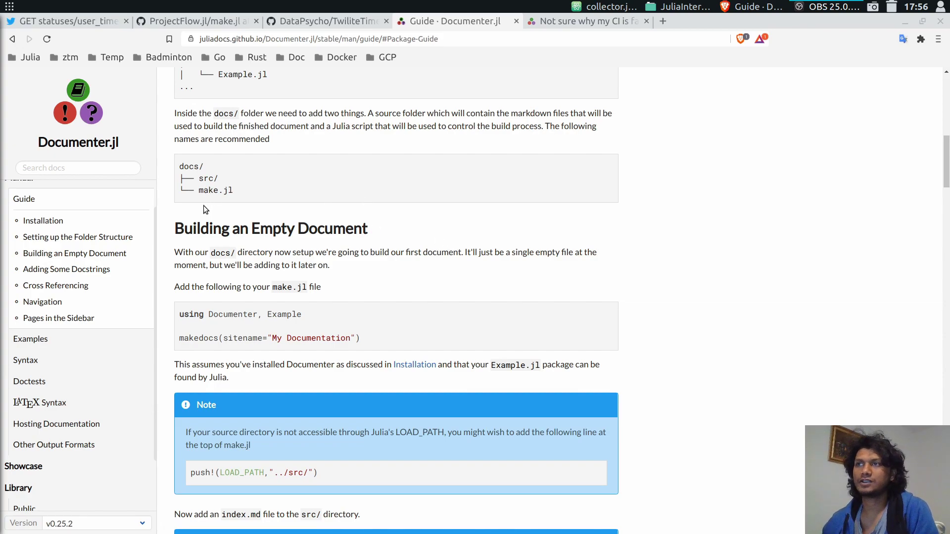
pyautogui.scroll(1, 203, 205)
pyautogui.scroll(3, 241, 222)
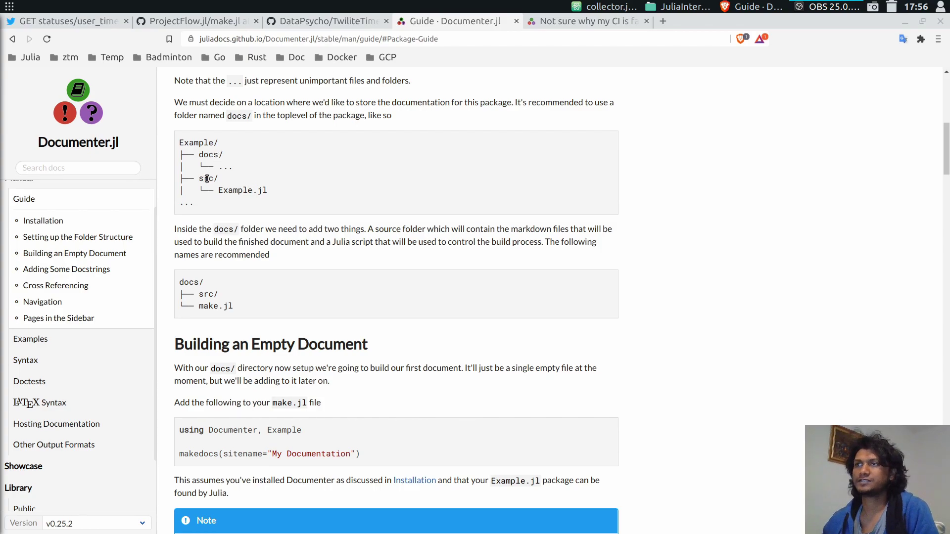
# Highlight Example.jl in the Documenter guide's docs folder layout, then switch back to Atom
pyautogui.moveTo(268, 190); pyautogui.dragTo(216, 190)
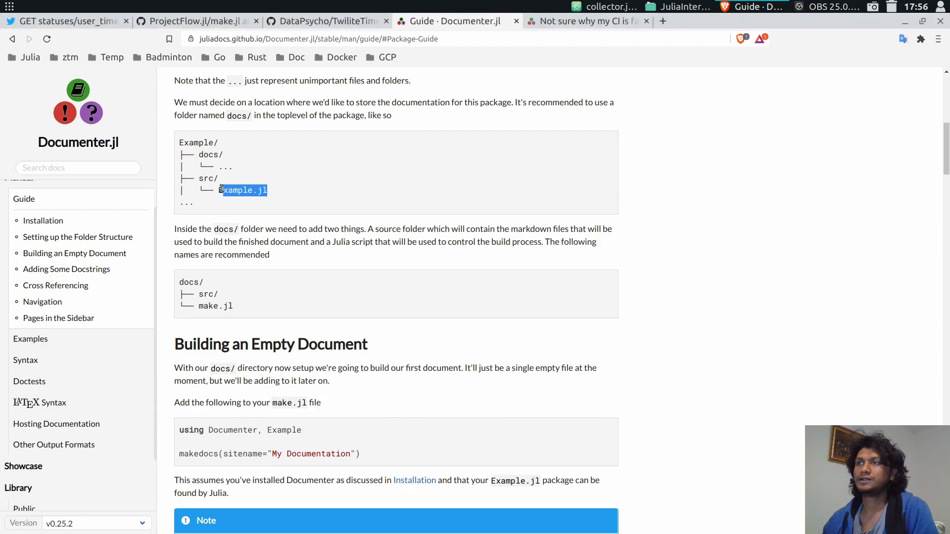
pyautogui.click(312, 186)
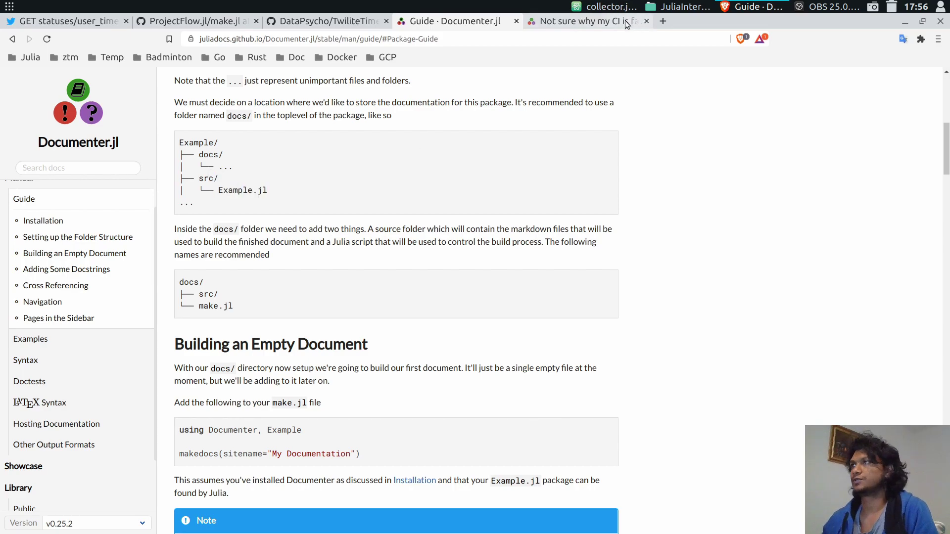
pyautogui.click(605, 6)
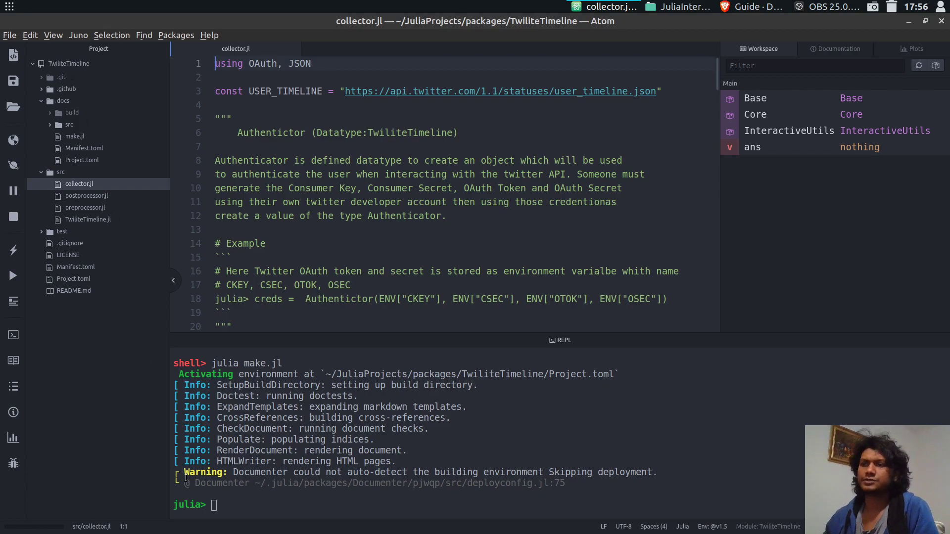
# Exit the running Julia session with Ctrl+D and launch a fresh Julia 1.5.0 REPL
pyautogui.click(240, 507)
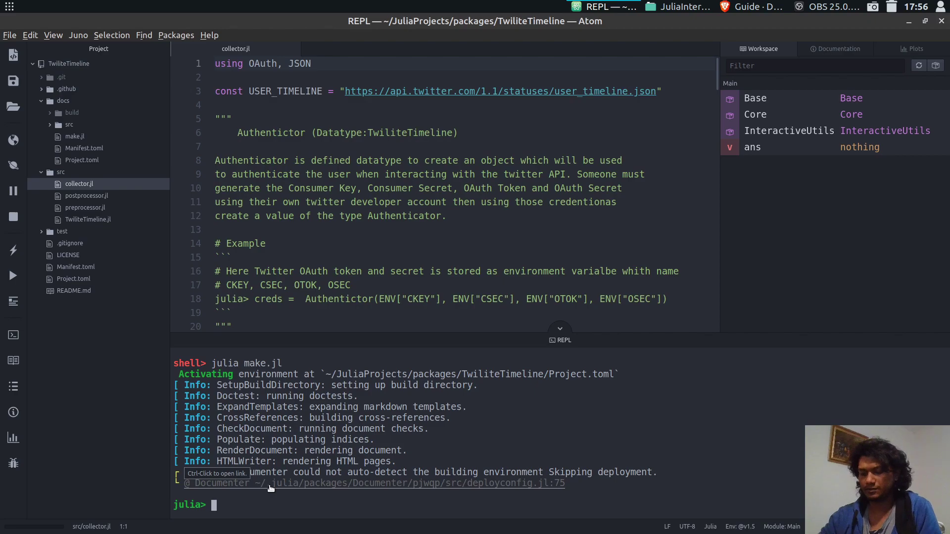
pyautogui.hotkey('ctrl', 'd')
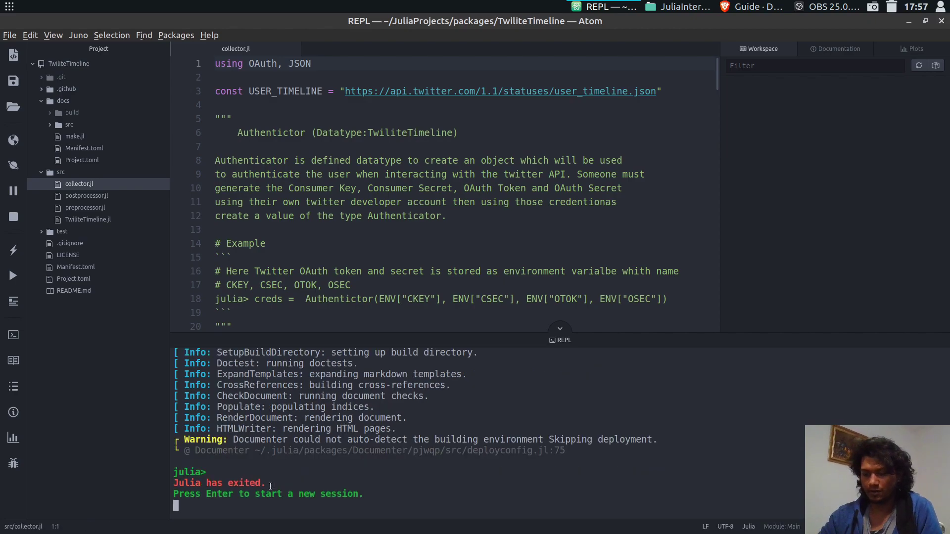
pyautogui.press('Return')
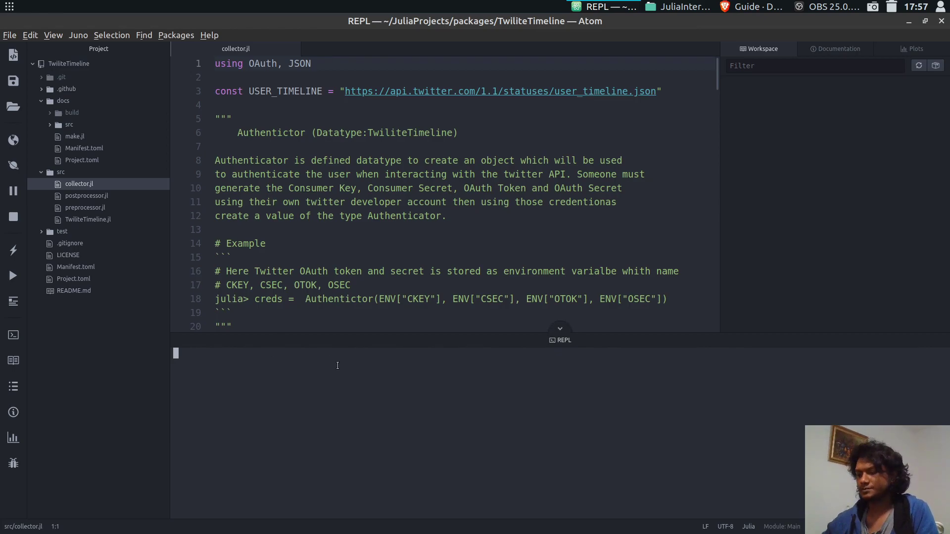
pyautogui.press('Return')
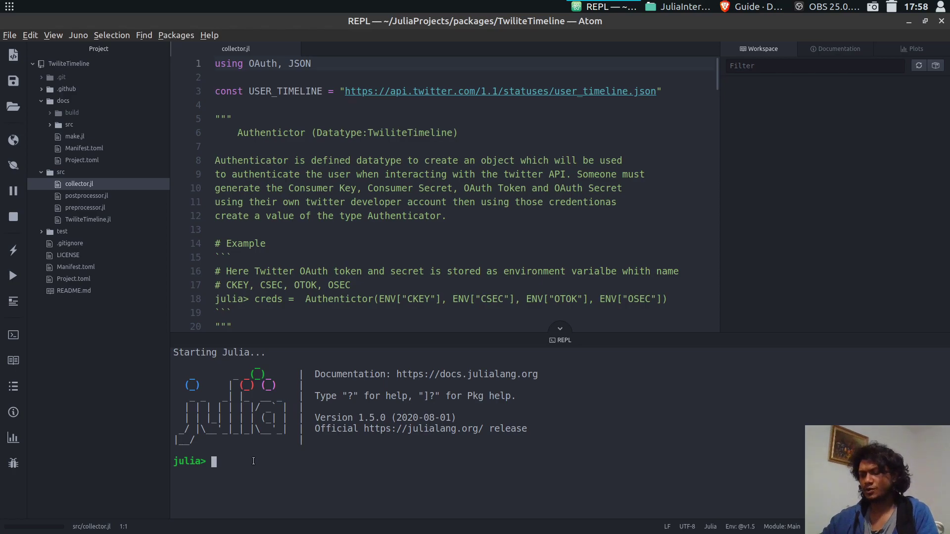
pyautogui.write(';ls')
# List files, cd into docs/, add Documenter, and open docs/make.jl
pyautogui.press('Return')
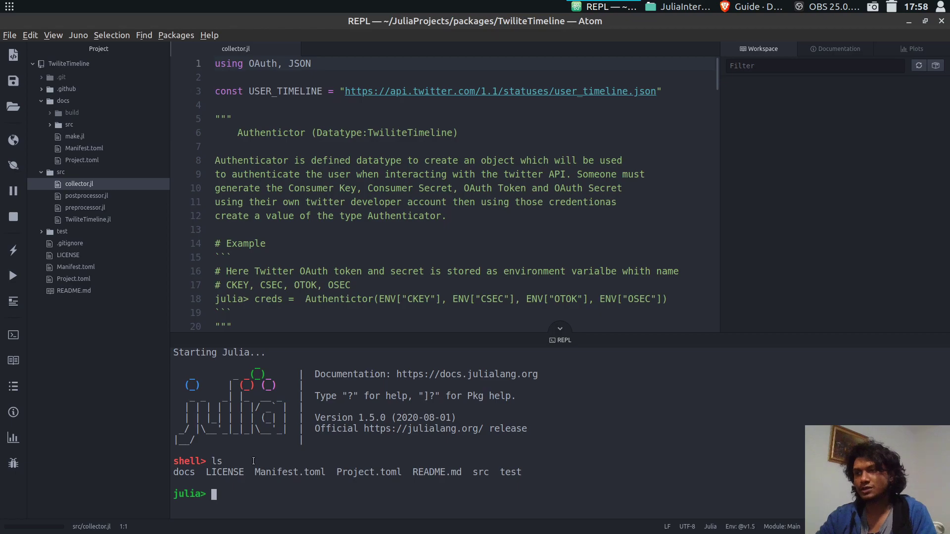
pyautogui.write(';')
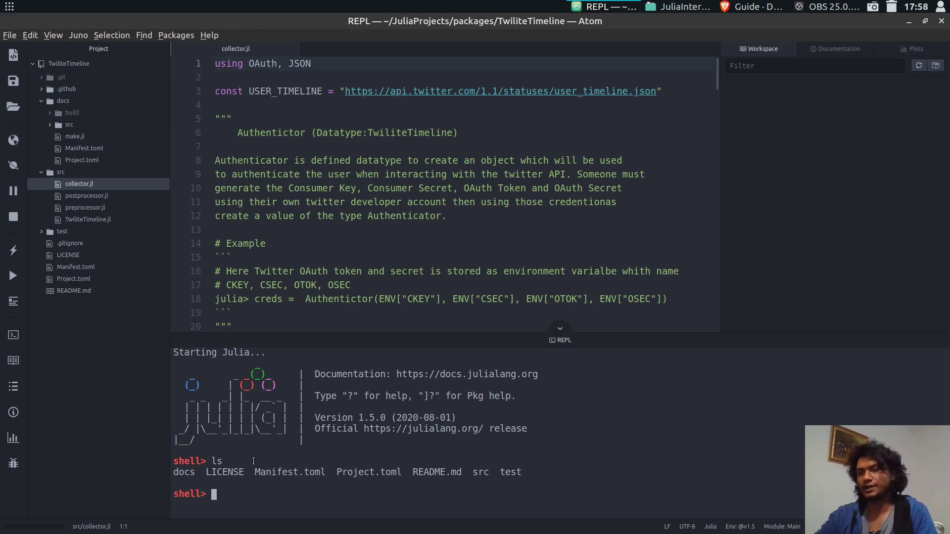
pyautogui.write('cd doc')
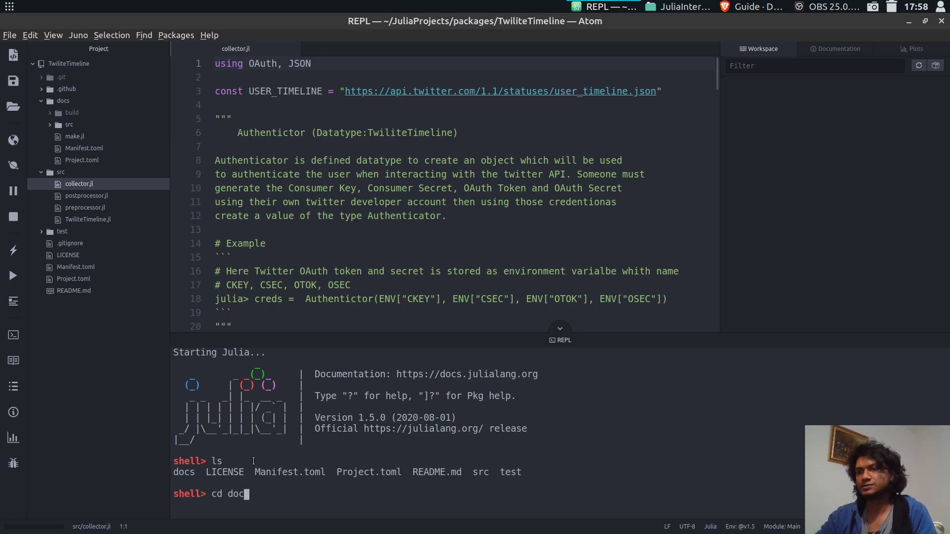
pyautogui.press('Tab')
pyautogui.press('Return')
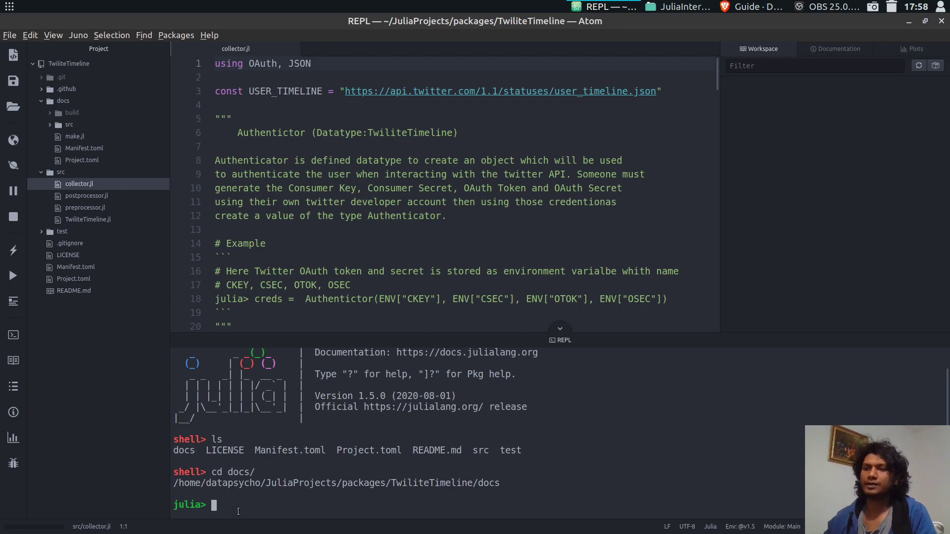
pyautogui.write(']')
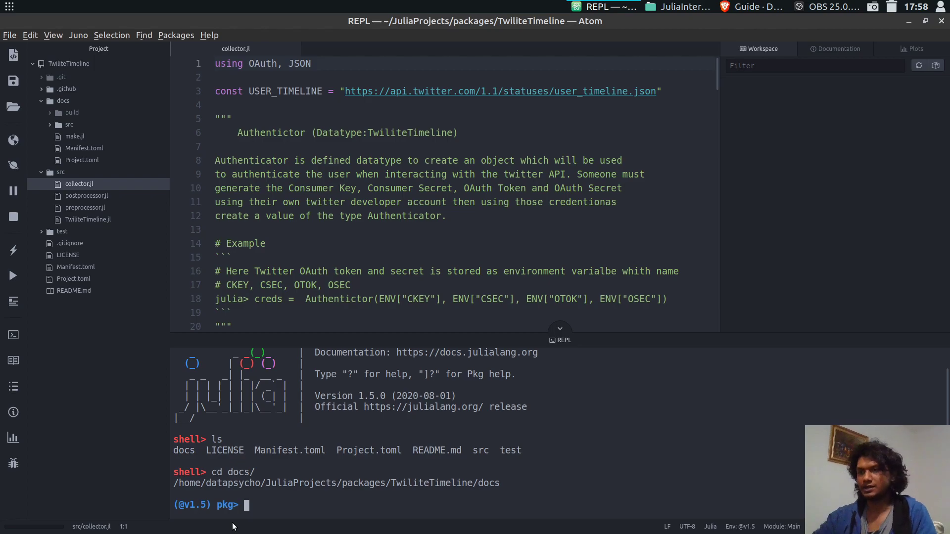
pyautogui.write('add Documen')
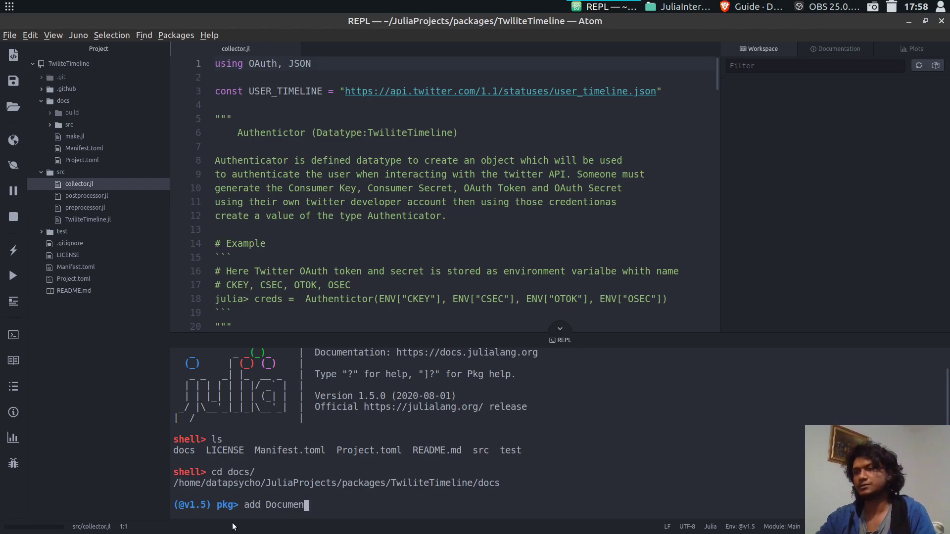
pyautogui.write('ter')
pyautogui.press('Return')
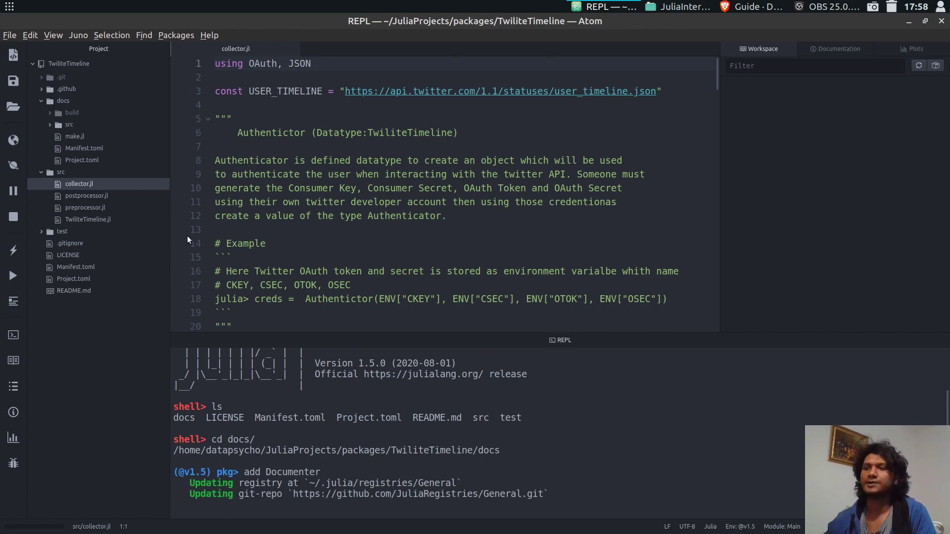
pyautogui.click(78, 135)
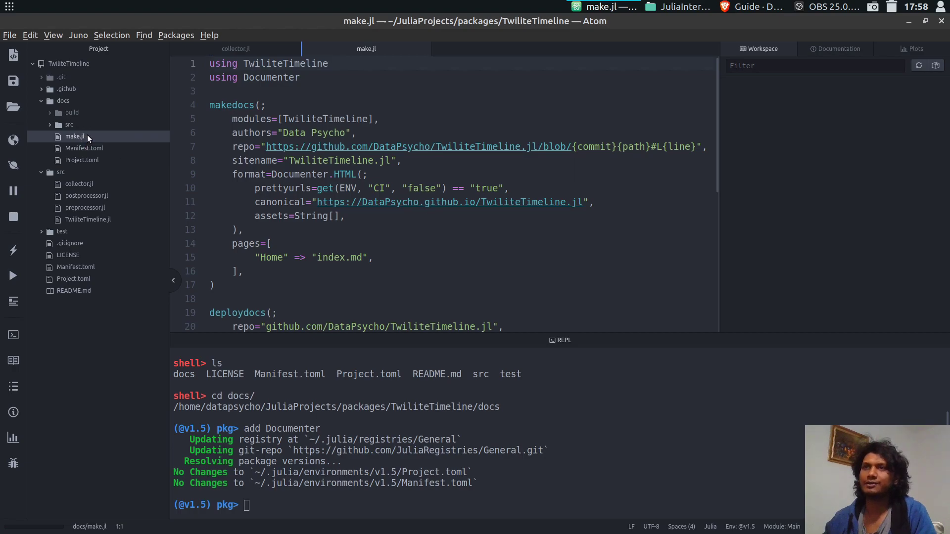
pyautogui.click(733, 9)
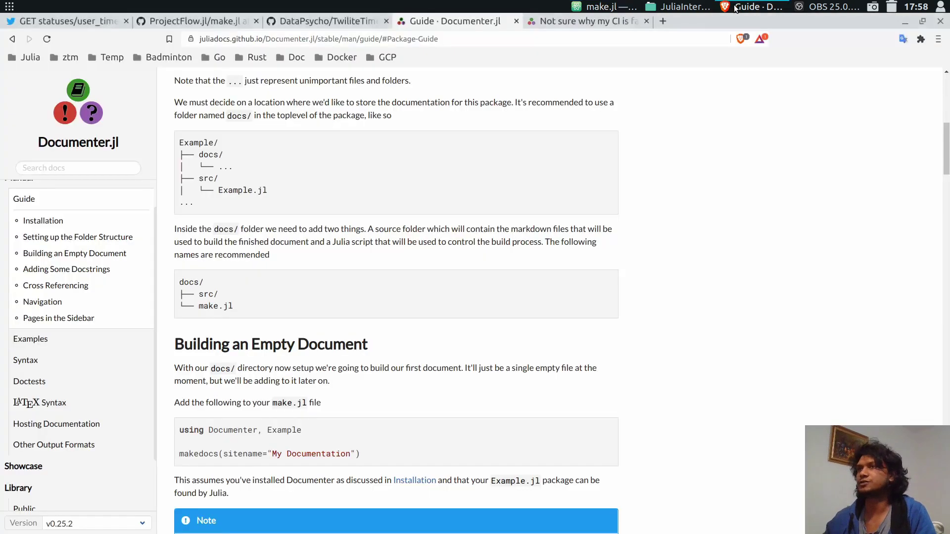
pyautogui.scroll(-2, 322, 306)
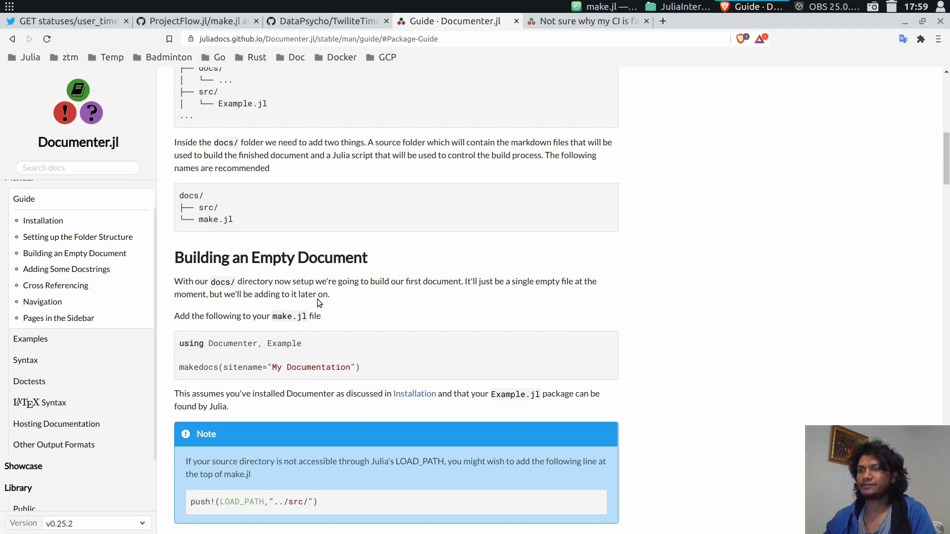
pyautogui.scroll(-3, 317, 299)
pyautogui.scroll(-4, 314, 294)
pyautogui.scroll(-3, 315, 295)
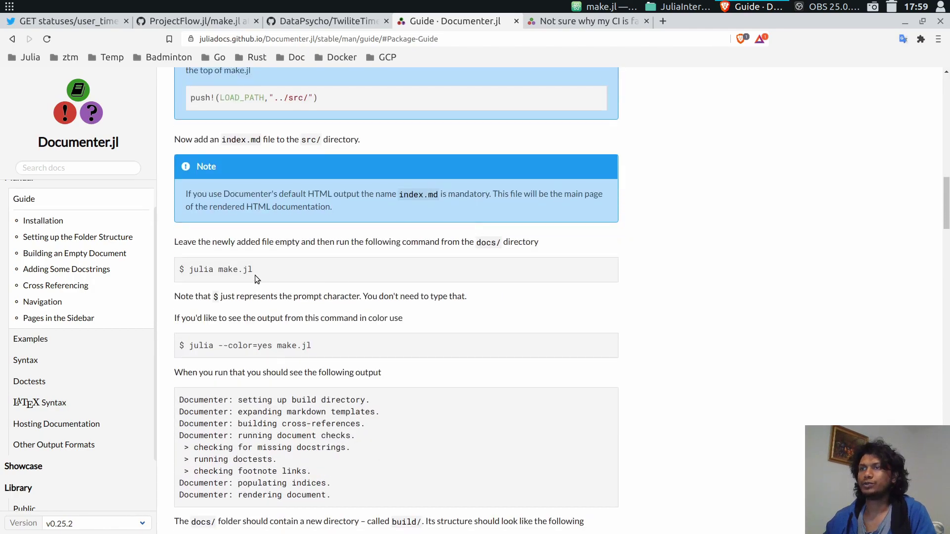
pyautogui.moveTo(254, 270); pyautogui.dragTo(198, 268)
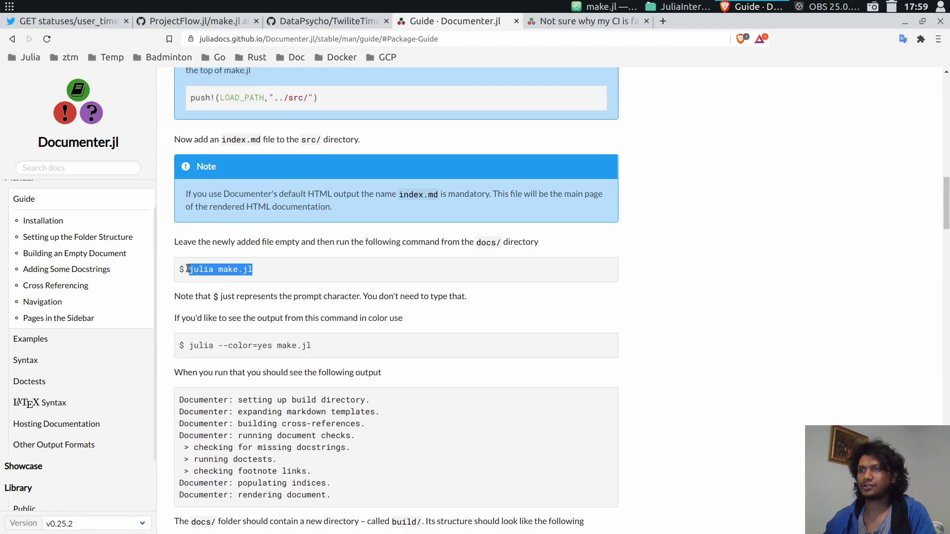
pyautogui.doubleClick(201, 268)
pyautogui.click(268, 271)
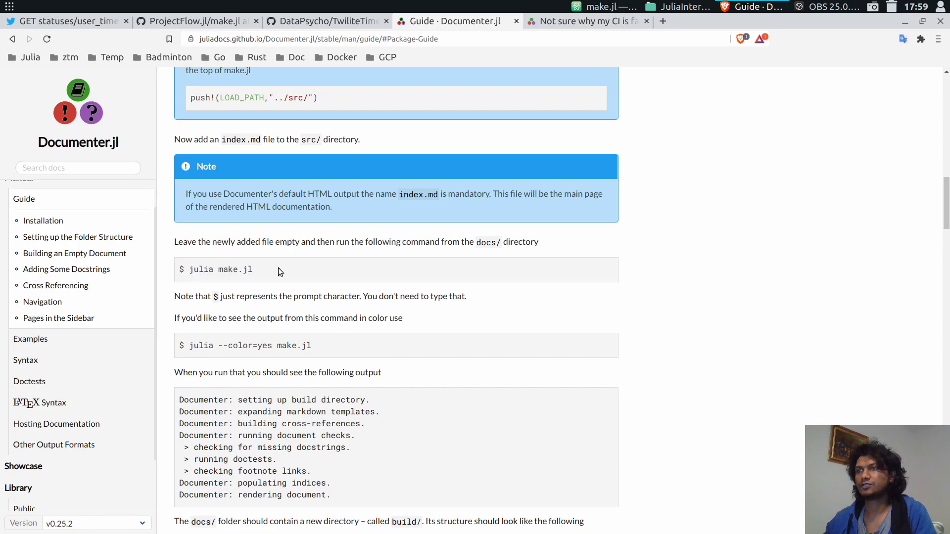
pyautogui.click(608, 6)
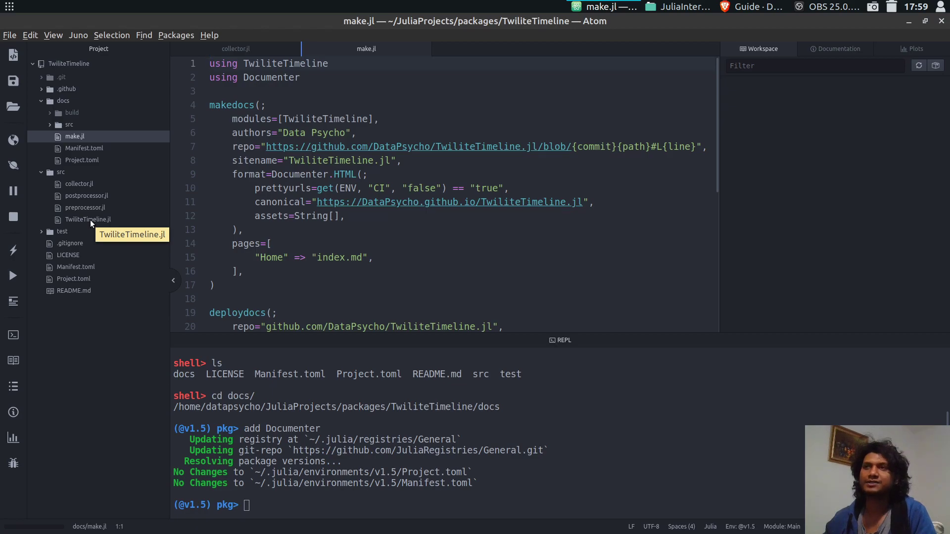
# Insert a 'using Pkg' line and an activate '..' line at the top of make.jl
pyautogui.press('Return')
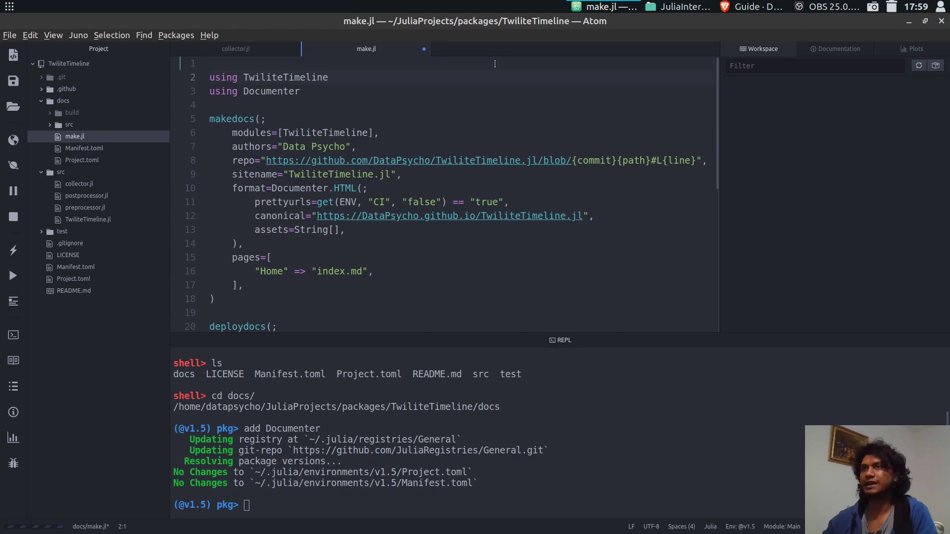
pyautogui.press('Return')
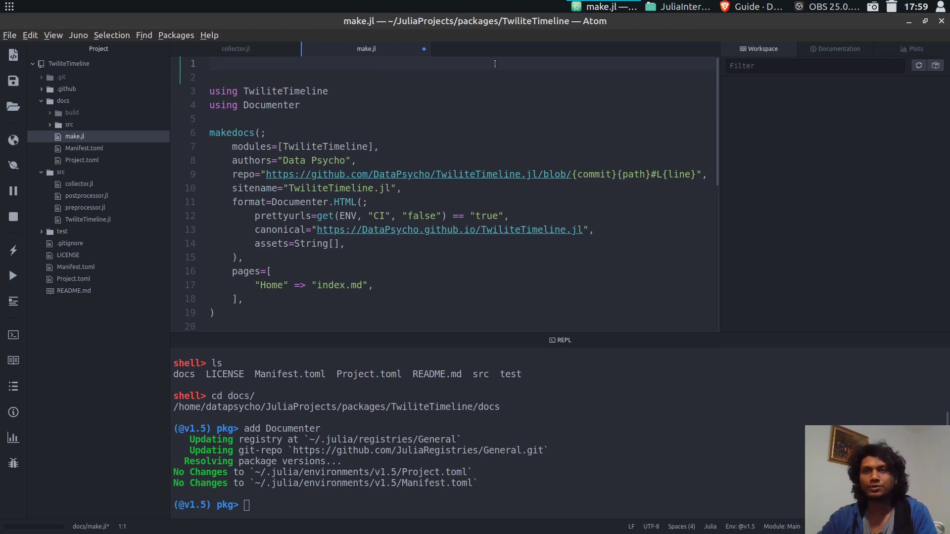
pyautogui.write('using ')
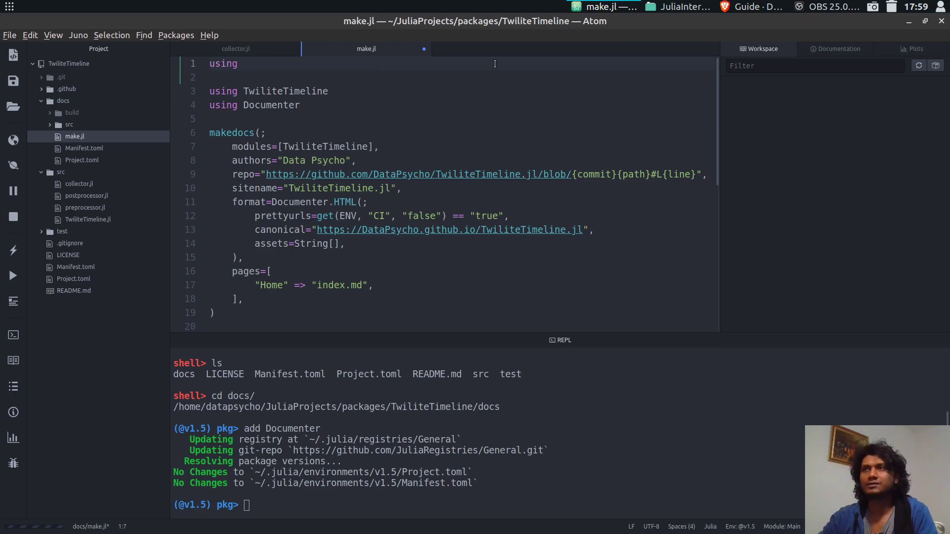
pyautogui.write('Pkg')
pyautogui.press('Return')
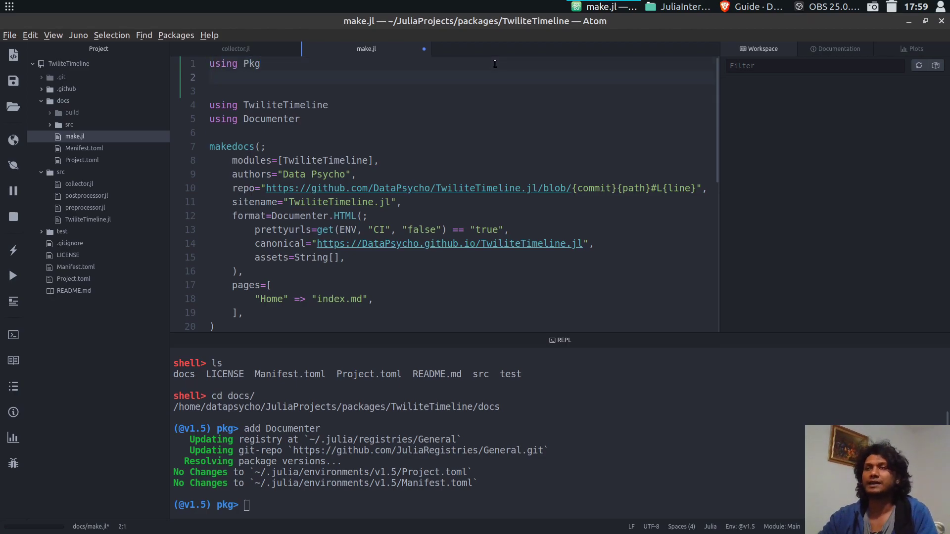
pyautogui.write('pkg::')
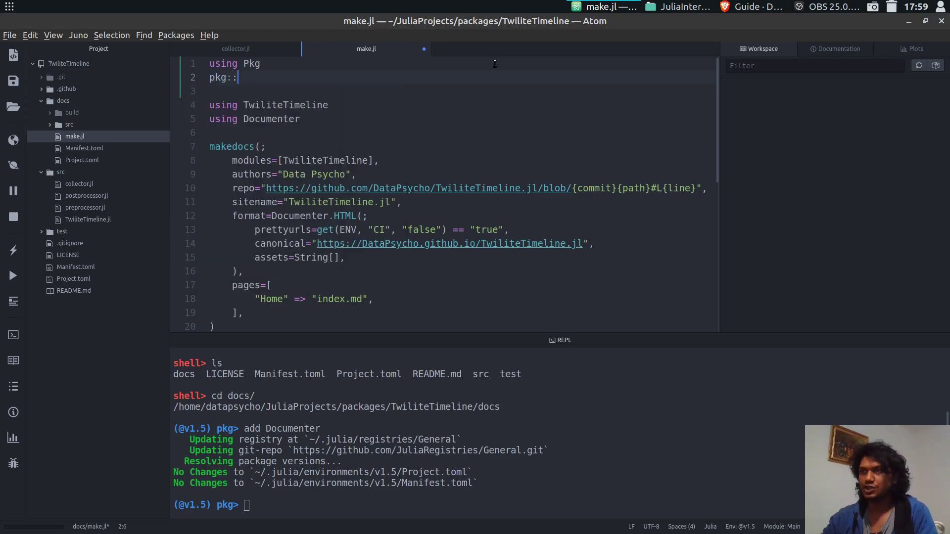
pyautogui.press('BackSpace')
pyautogui.press('BackSpace')
pyautogui.write('""')
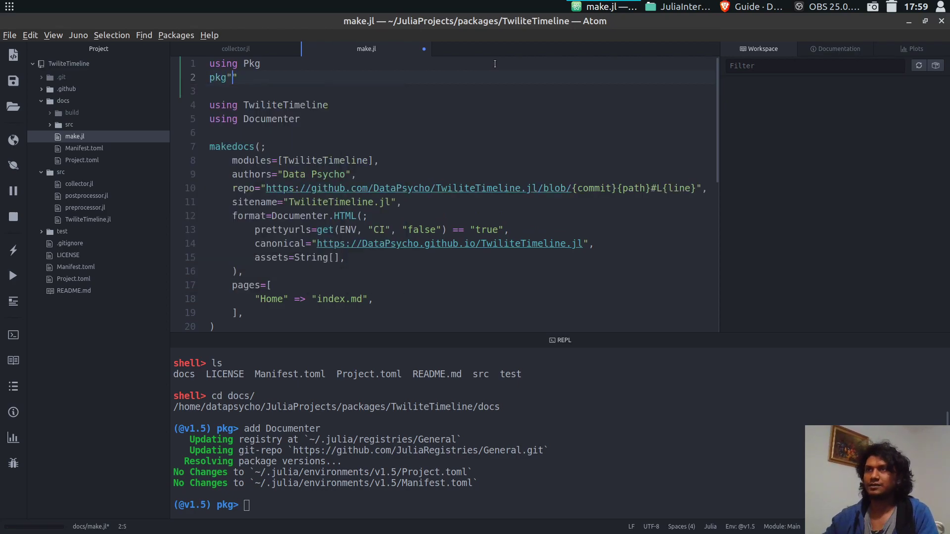
pyautogui.write('activa')
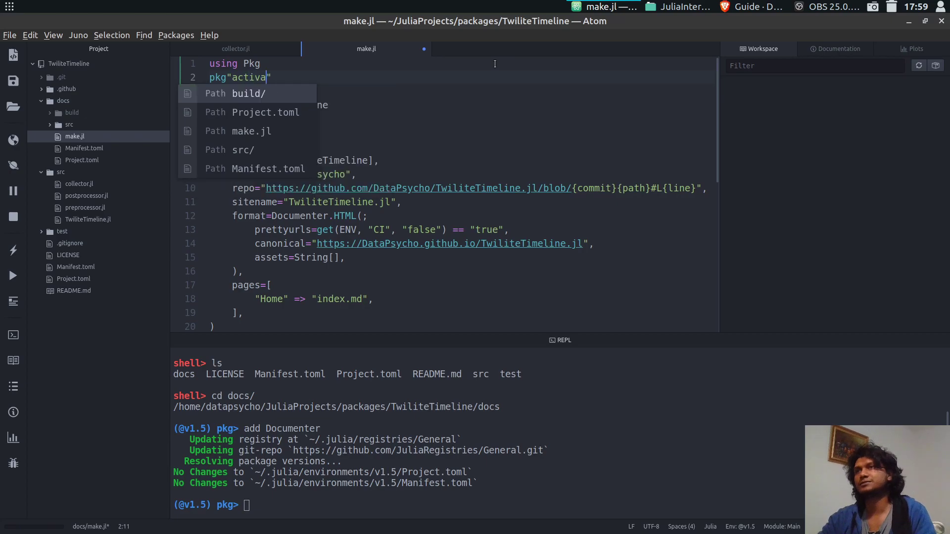
pyautogui.write('te ..')
pyautogui.press('Escape')
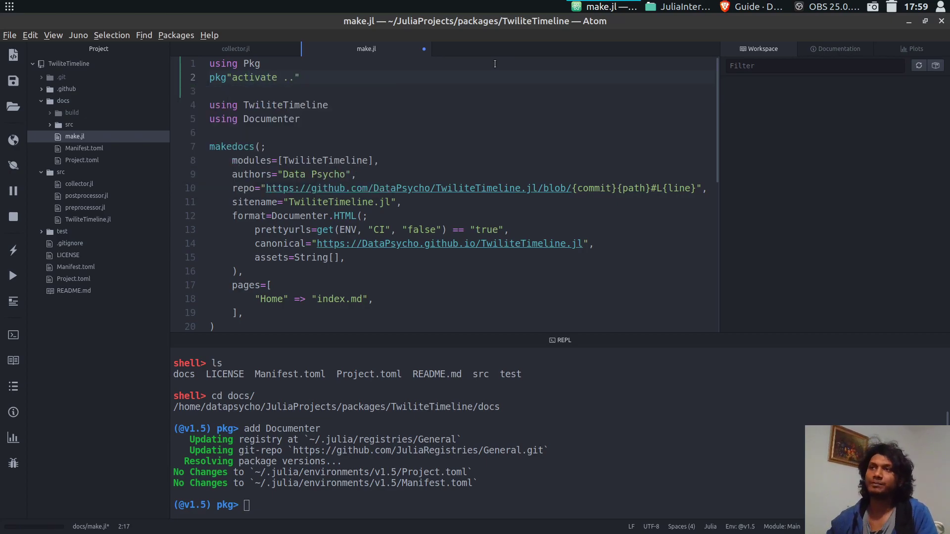
# Collapse the docs folder, check the TwiliteTimeline import on line 4, and save make.jl
pyautogui.click(62, 100)
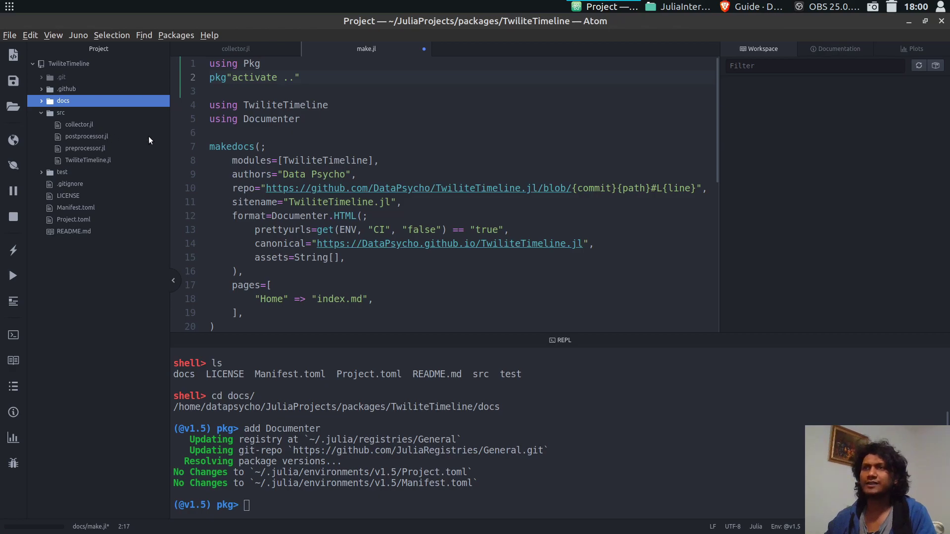
pyautogui.doubleClick(313, 105)
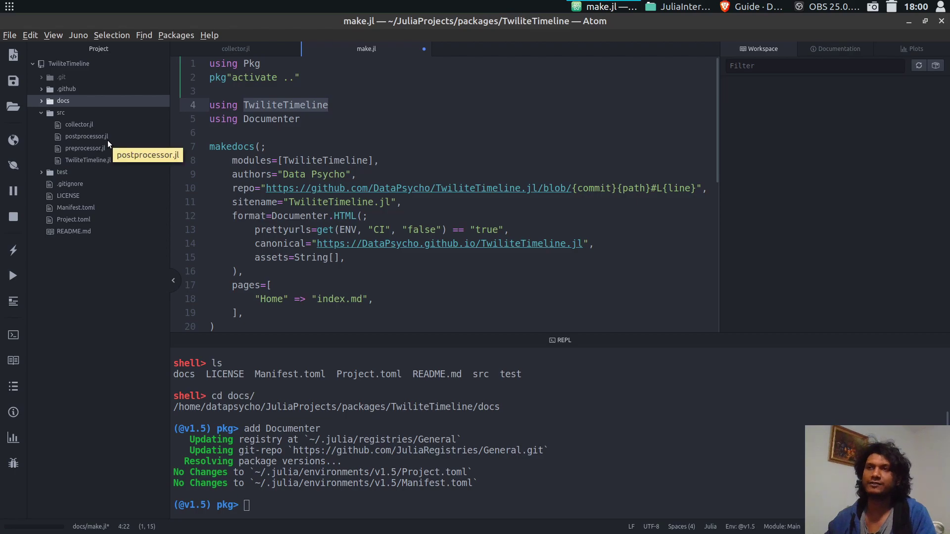
pyautogui.click(345, 124)
pyautogui.hotkey('ctrl', 's')
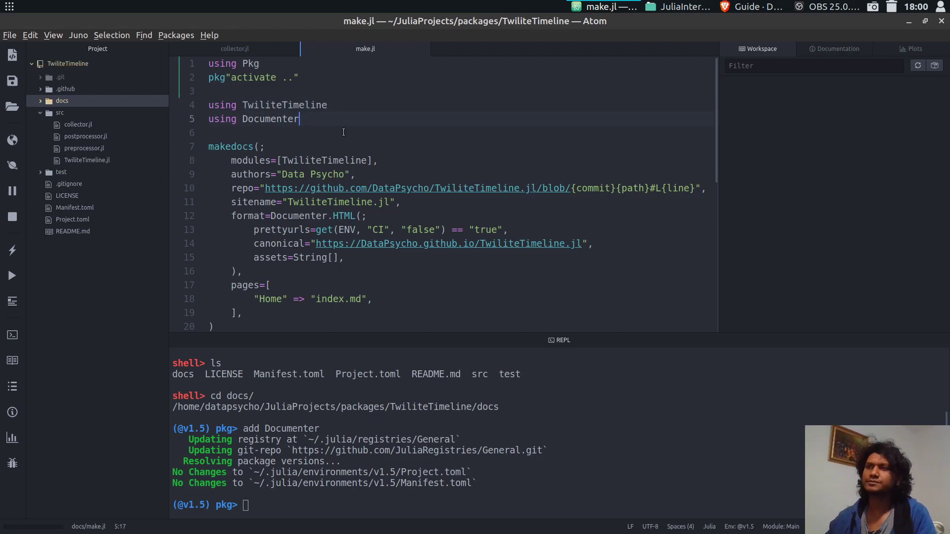
# Switch the REPL into shell mode and clear the partially typed julia command
pyautogui.click(278, 513)
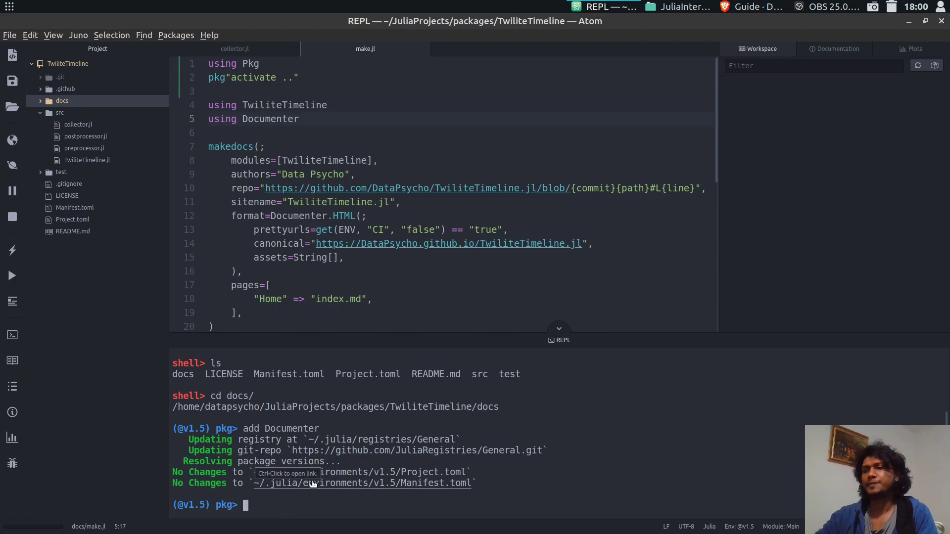
pyautogui.write('ju')
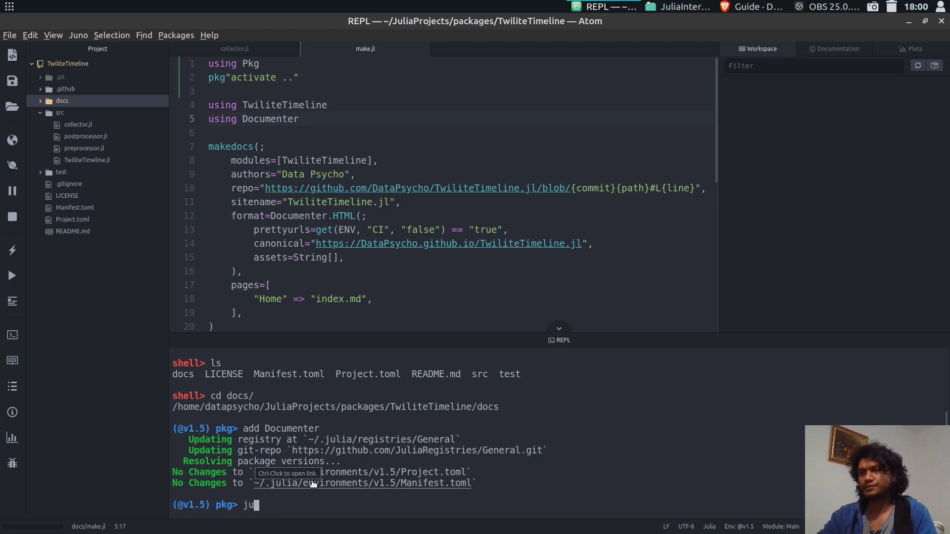
pyautogui.write('l')
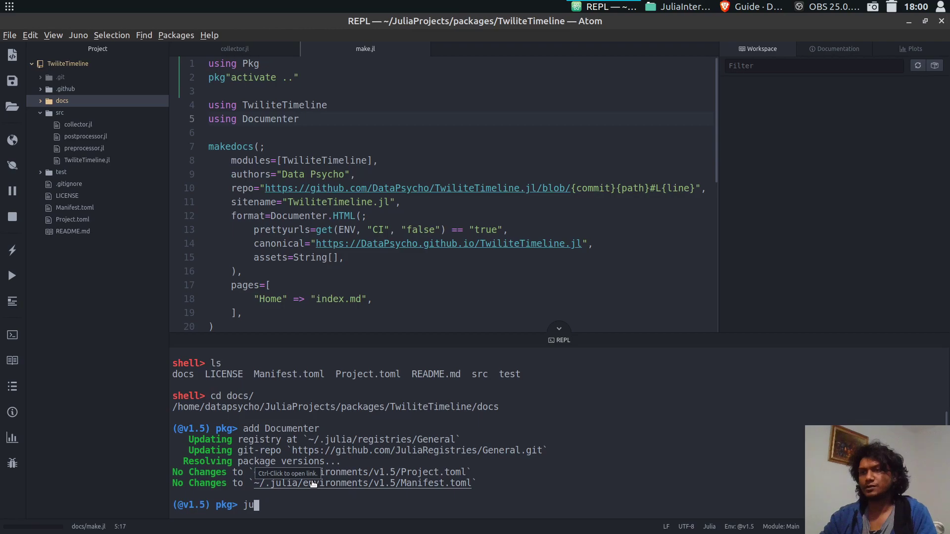
pyautogui.press('BackSpace')
pyautogui.press('BackSpace')
pyautogui.press('BackSpace')
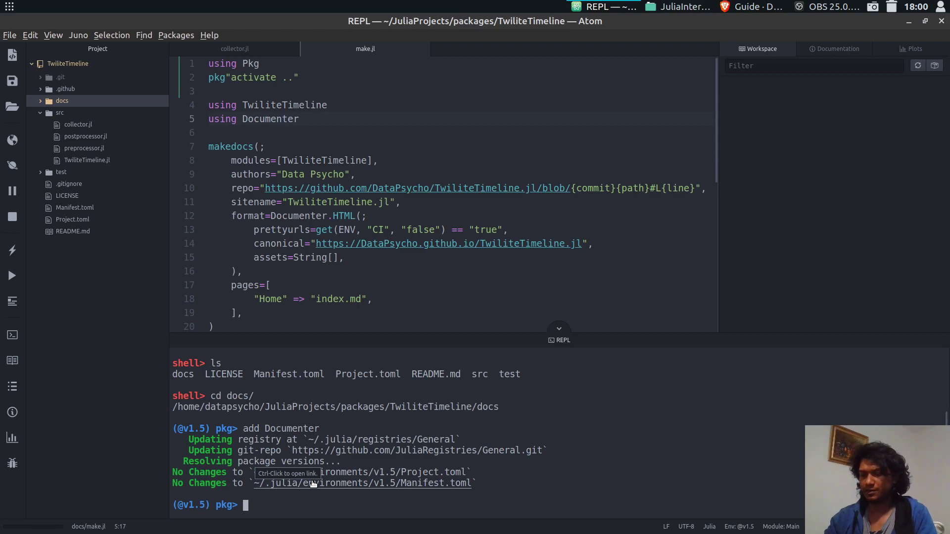
pyautogui.press('BackSpace')
pyautogui.write(';')
pyautogui.write('ju')
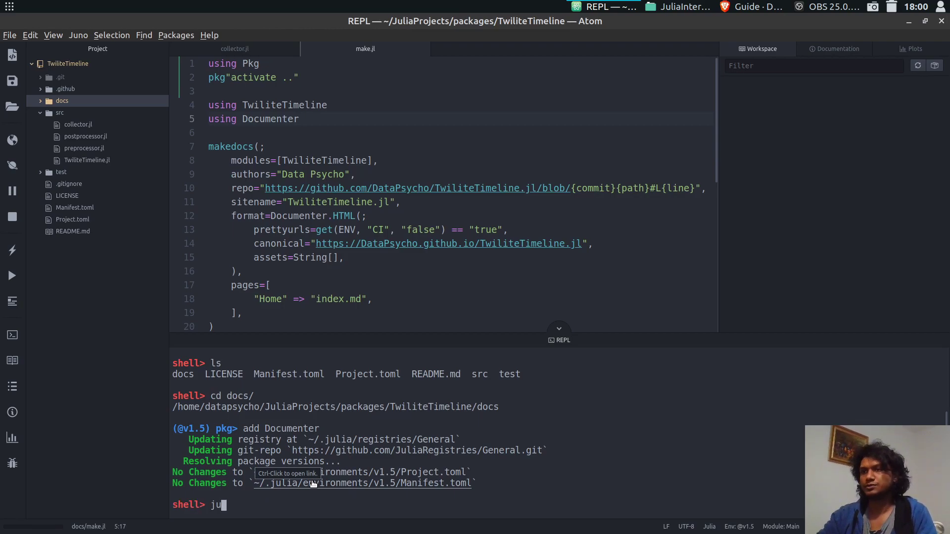
pyautogui.write('lia')
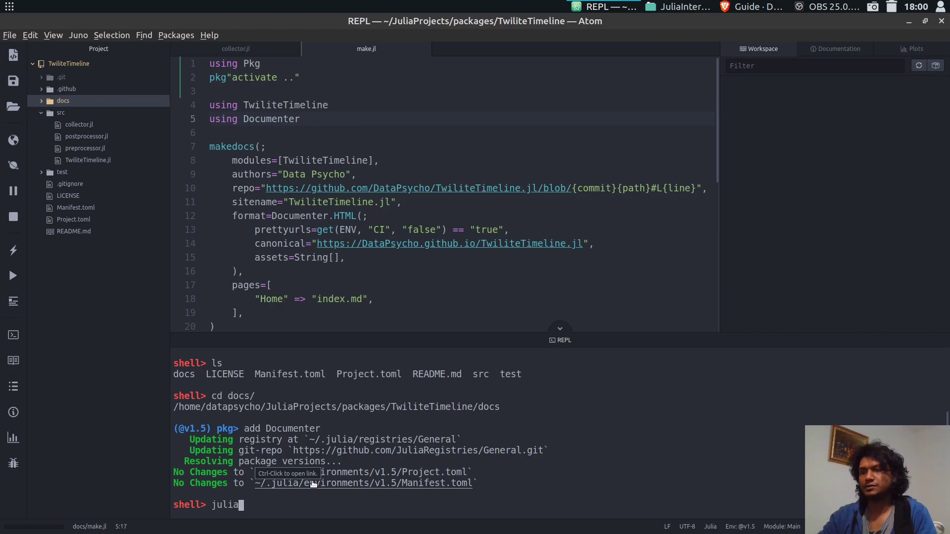
pyautogui.press('BackSpace')
pyautogui.press('BackSpace')
pyautogui.press('BackSpace')
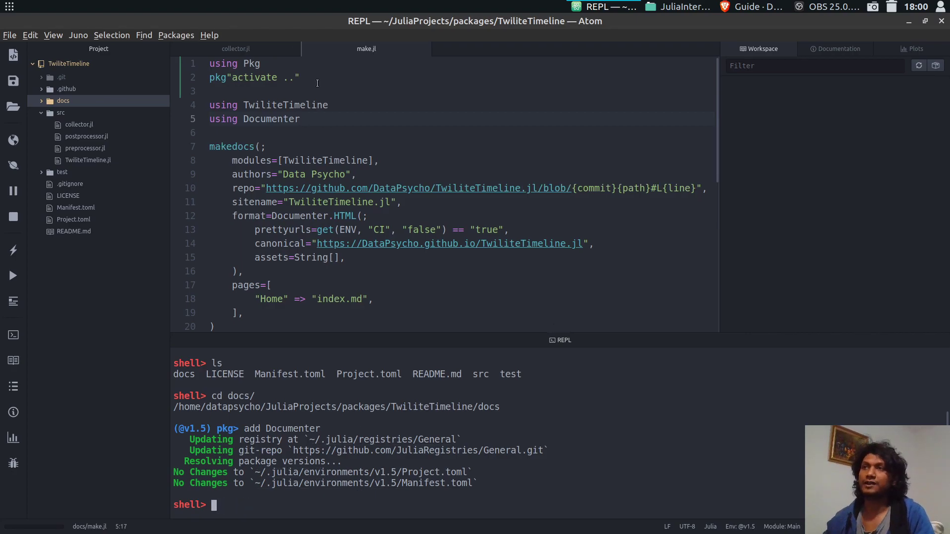
# Comment out the two Pkg lines at the top of make.jl and save
pyautogui.moveTo(317, 83); pyautogui.dragTo(209, 63)
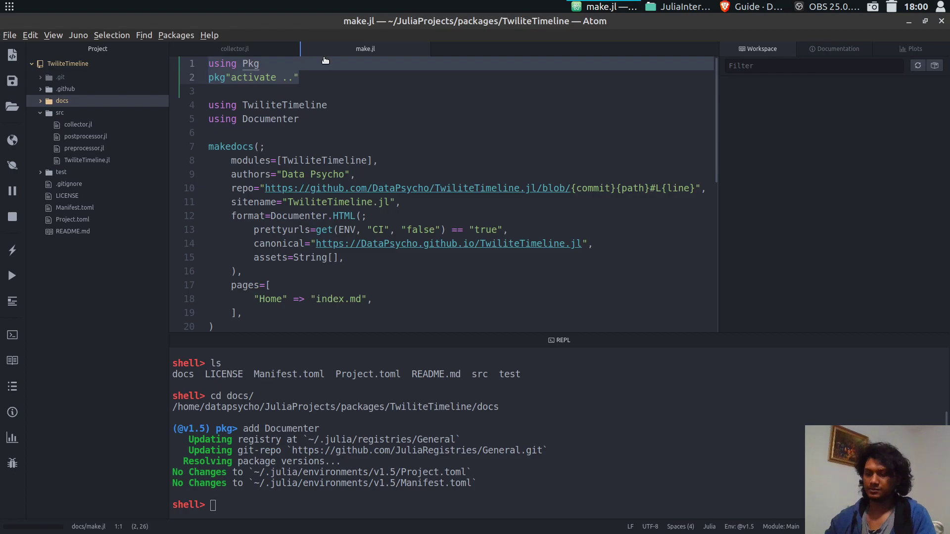
pyautogui.hotkey('ctrl', '/')
pyautogui.click(407, 81)
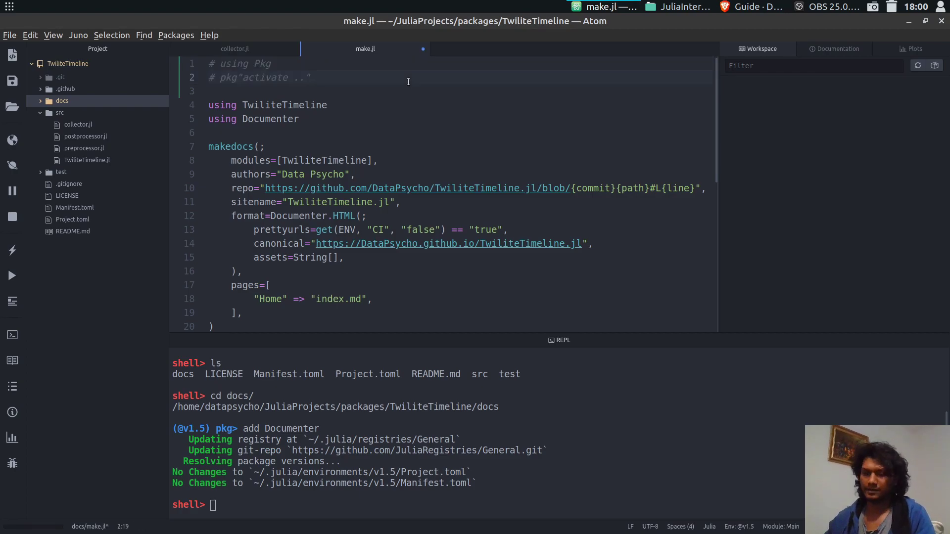
pyautogui.hotkey('ctrl', 's')
# Run julia make.jl in shell mode, getting a TwiliteTimeline-not-found LoadError
pyautogui.click(265, 503)
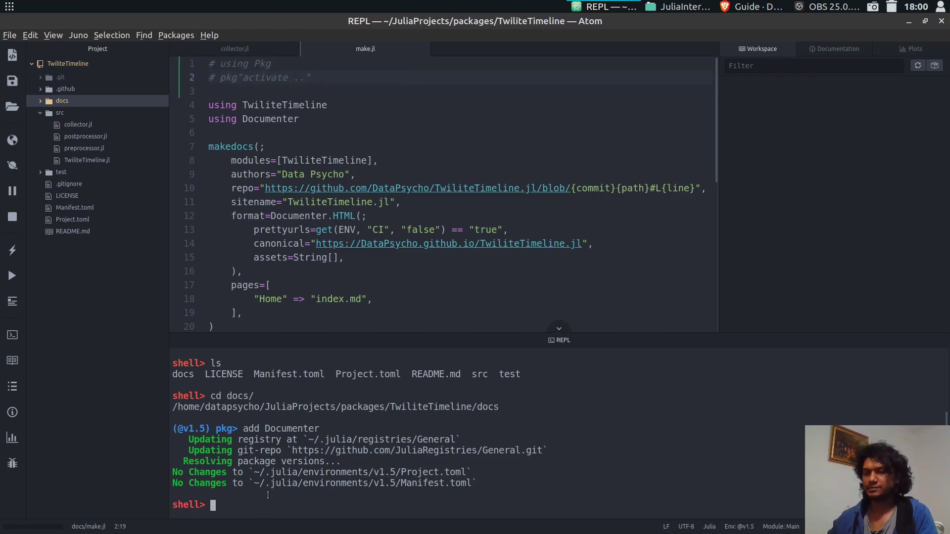
pyautogui.press('Up')
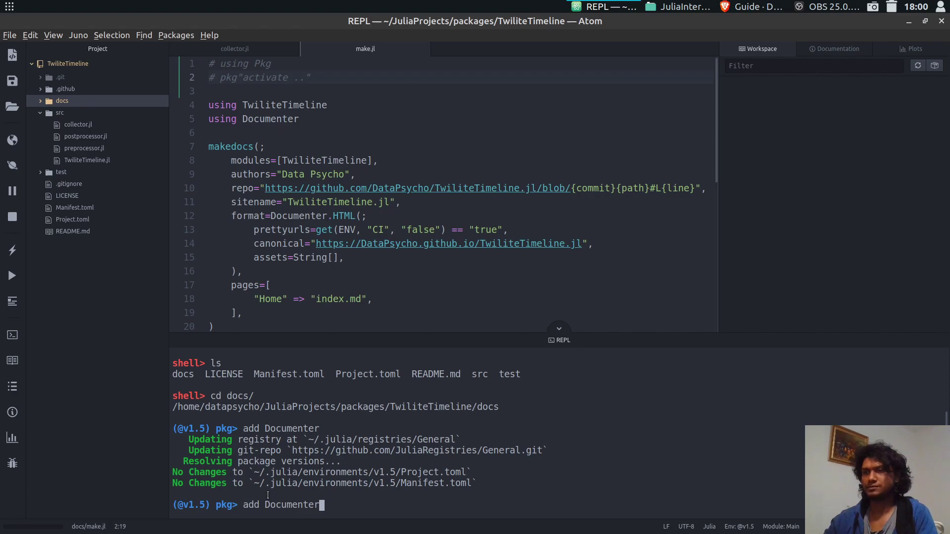
pyautogui.press('BackSpace')
pyautogui.press('BackSpace')
pyautogui.press('BackSpace')
pyautogui.press('BackSpace')
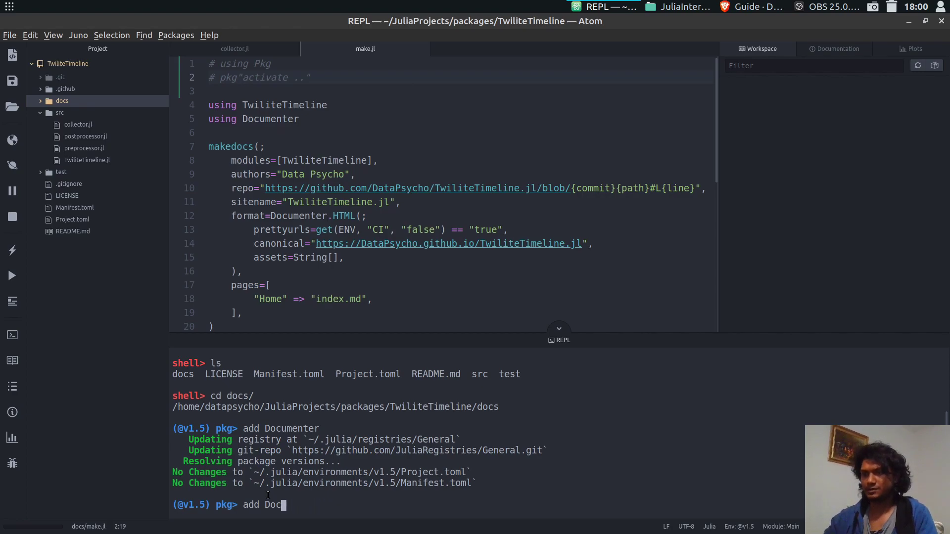
pyautogui.press('BackSpace')
pyautogui.write(';')
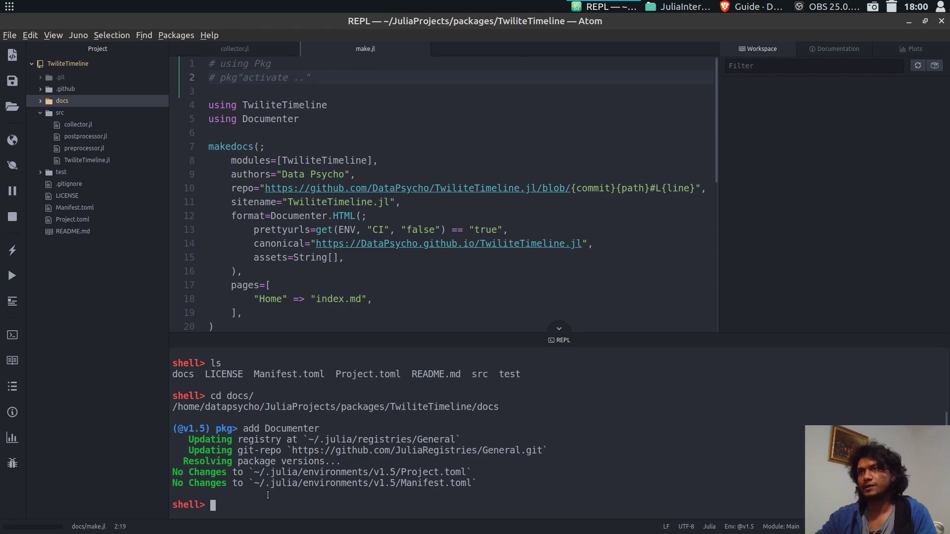
pyautogui.write('julia ')
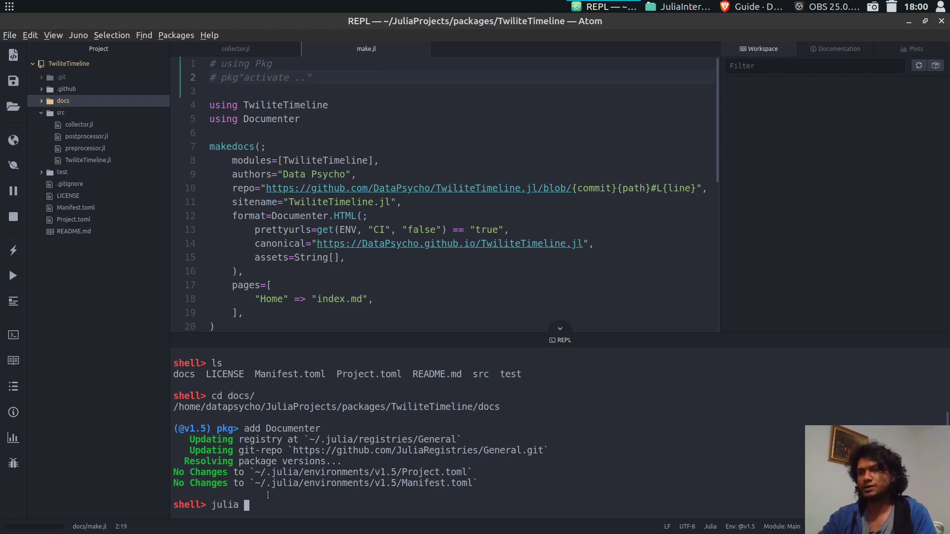
pyautogui.write('make.jl')
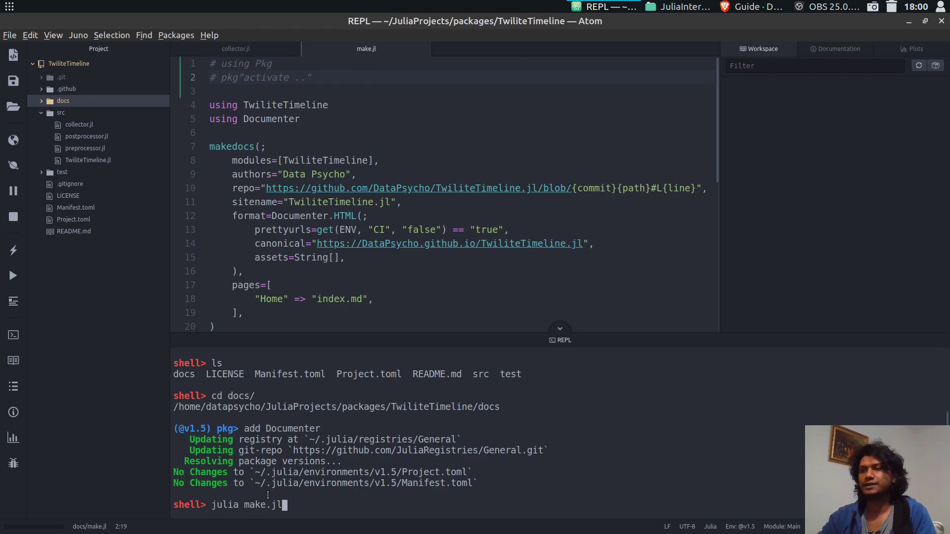
pyautogui.press('Return')
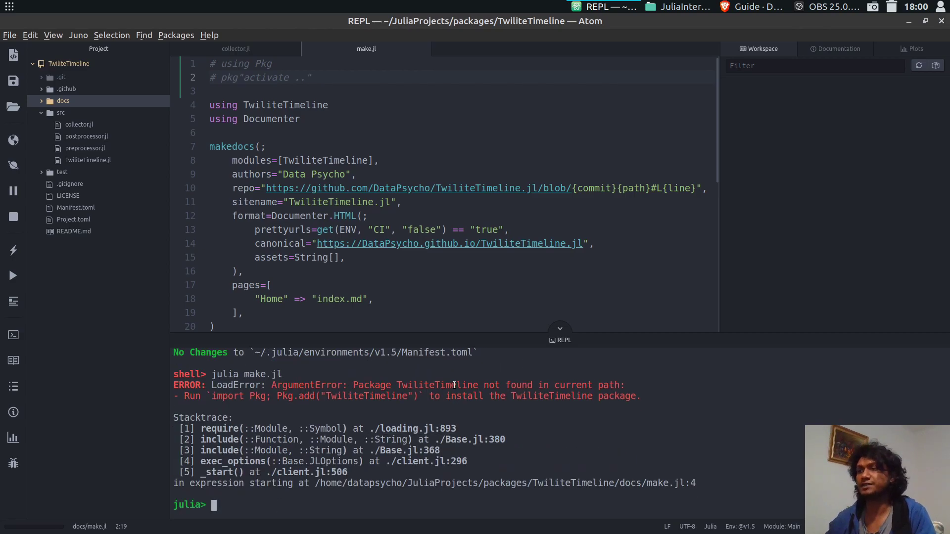
pyautogui.doubleClick(454, 386)
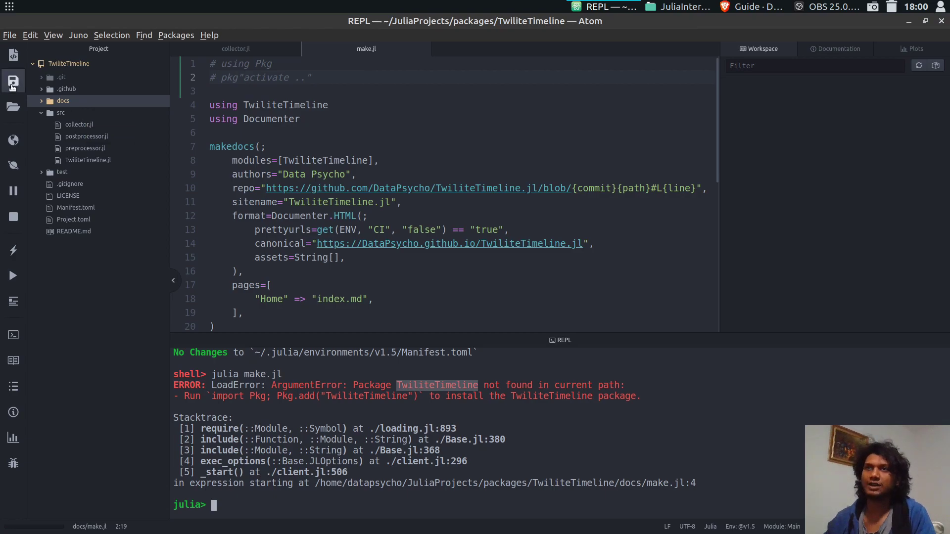
# Uncomment the using Pkg and activate lines in make.jl
pyautogui.click(401, 65)
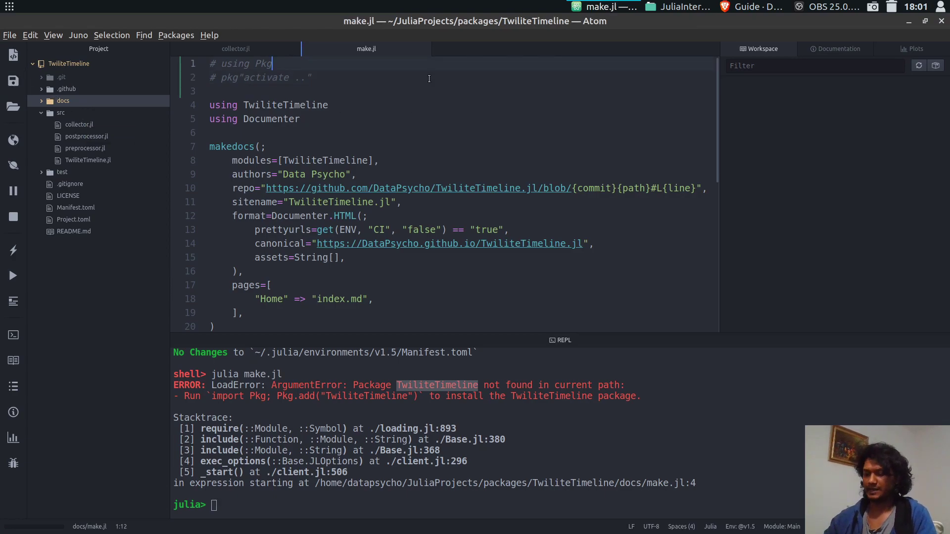
pyautogui.hotkey('ctrl', '/')
pyautogui.press('Down')
pyautogui.hotkey('ctrl', '/')
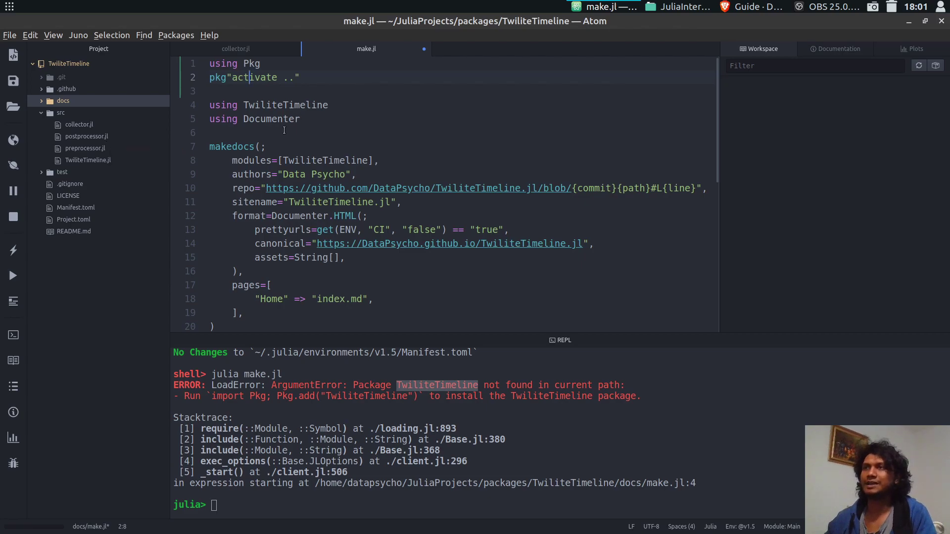
# Move the docs/build folder to the trash and save make.jl
pyautogui.click(41, 101)
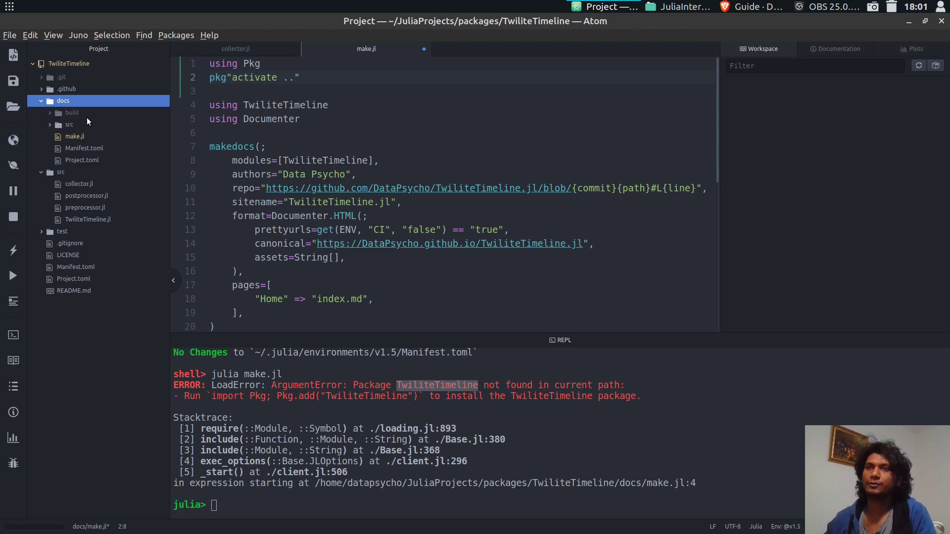
pyautogui.rightClick(71, 112)
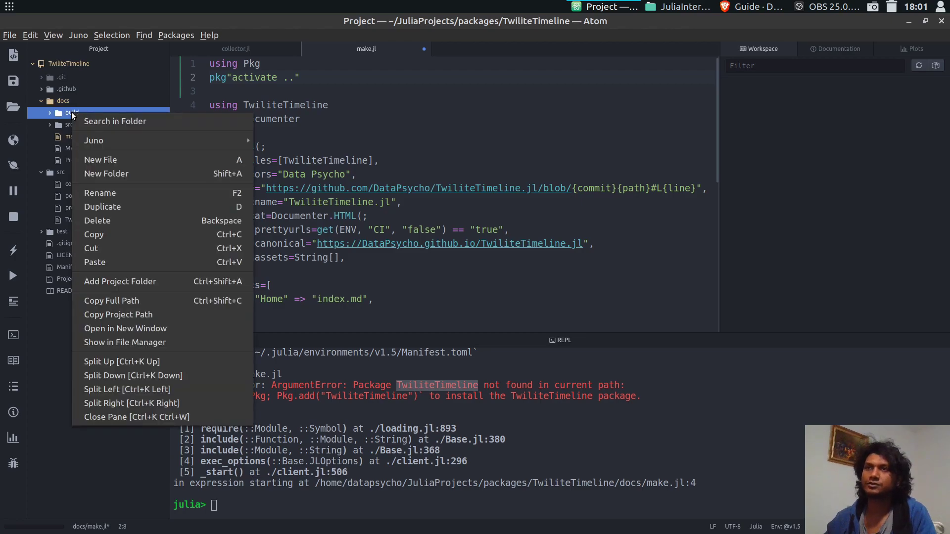
pyautogui.click(117, 221)
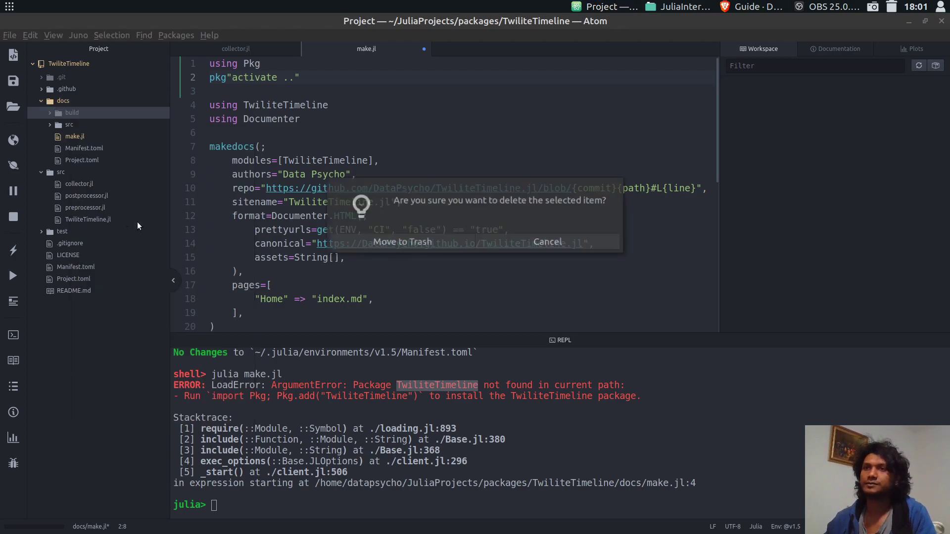
pyautogui.click(434, 243)
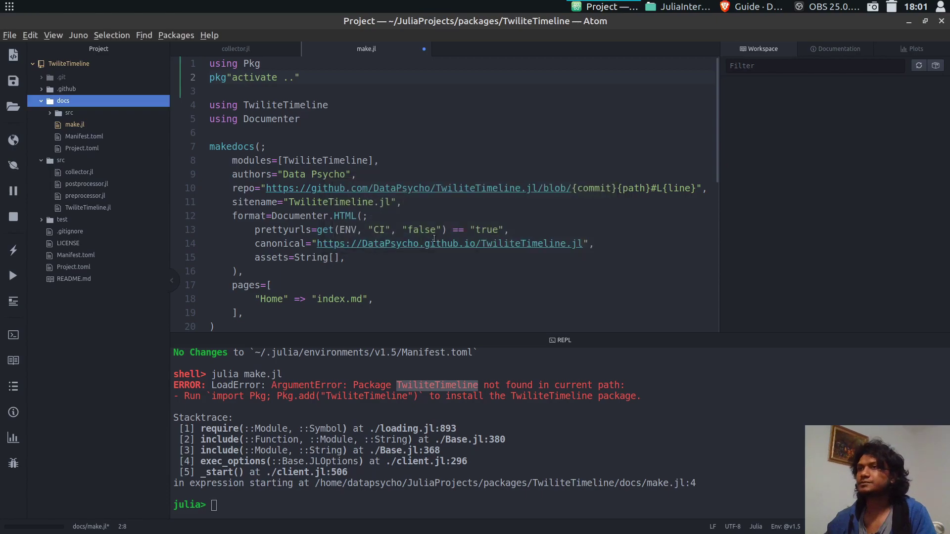
pyautogui.click(274, 133)
pyautogui.hotkey('ctrl', 's')
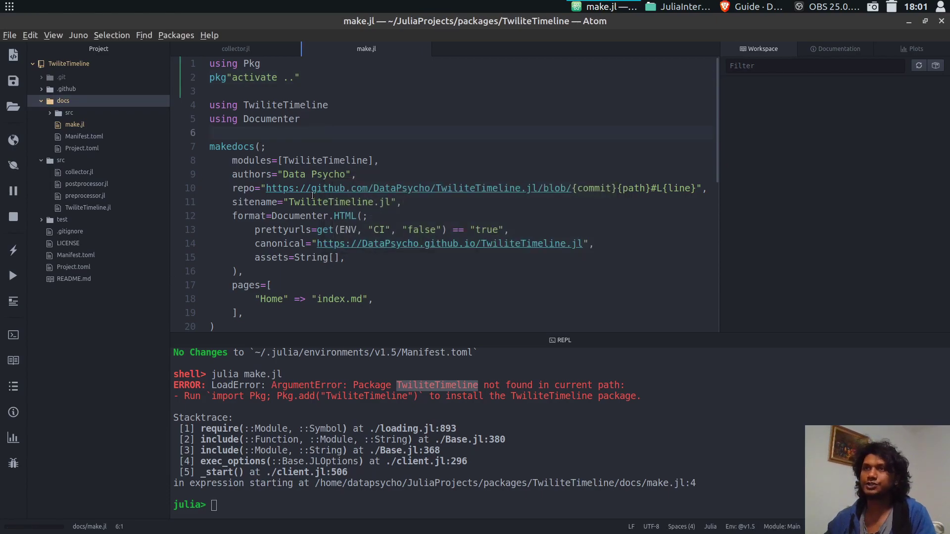
pyautogui.click(265, 507)
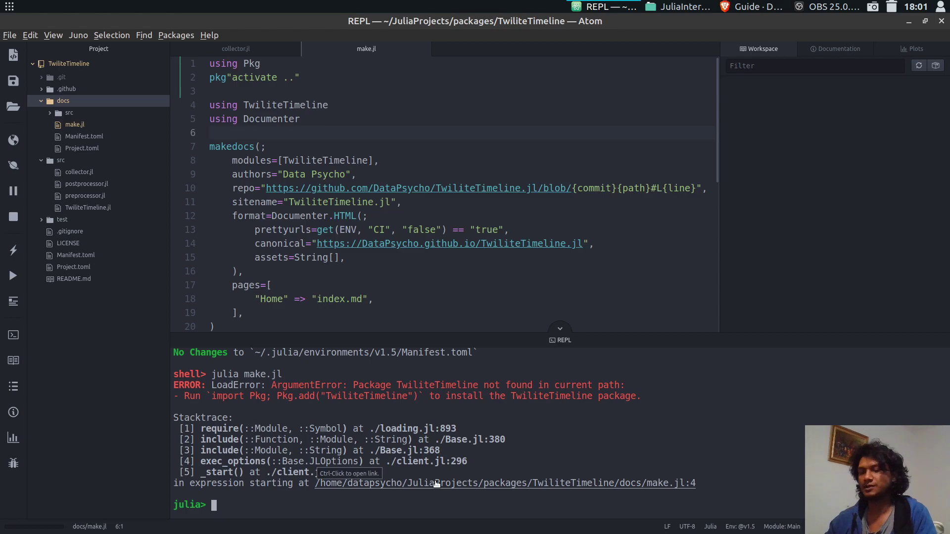
pyautogui.write(';')
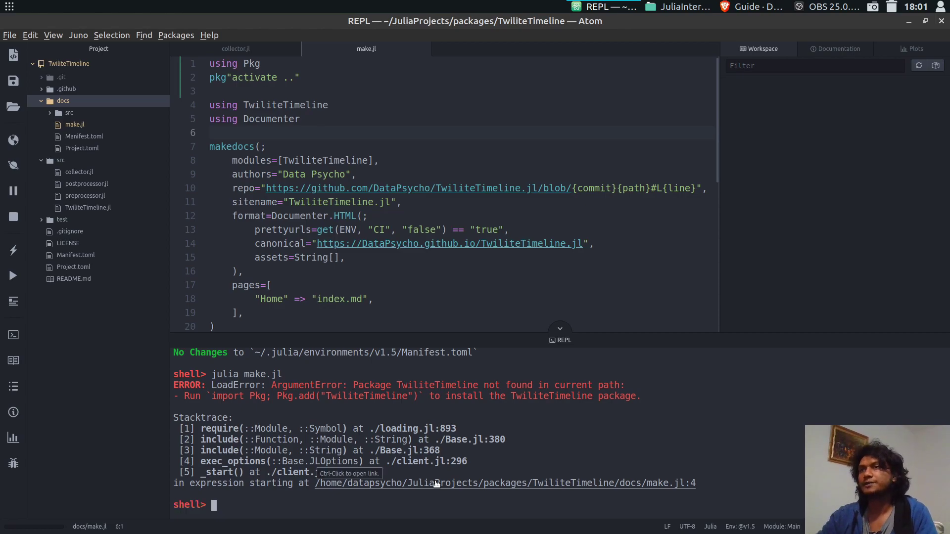
pyautogui.write('juli')
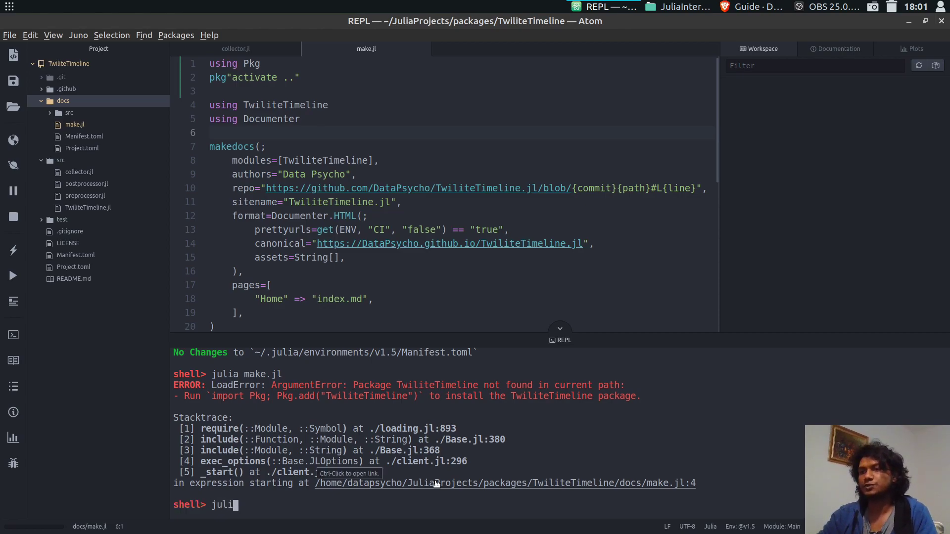
pyautogui.write('a make.jl')
# Rerun julia make.jl in shell mode so the docs build into a fresh build folder
pyautogui.press('Return')
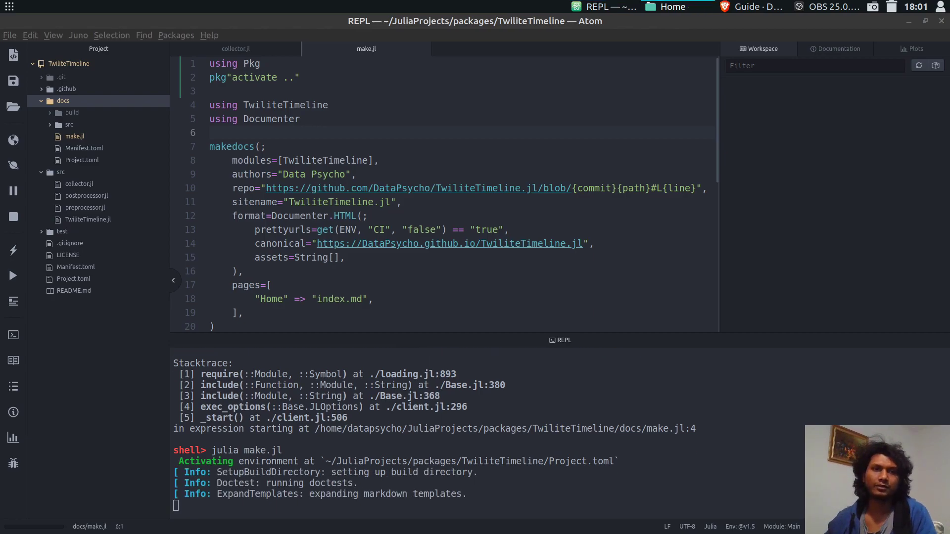
# Browse to JuliaProjects/packages/TwiliteTimeline/docs/build in Nemo and open index.html
pyautogui.hotkey('alt', 'Tab')
pyautogui.moveTo(186, 74); pyautogui.dragTo(417, 74)
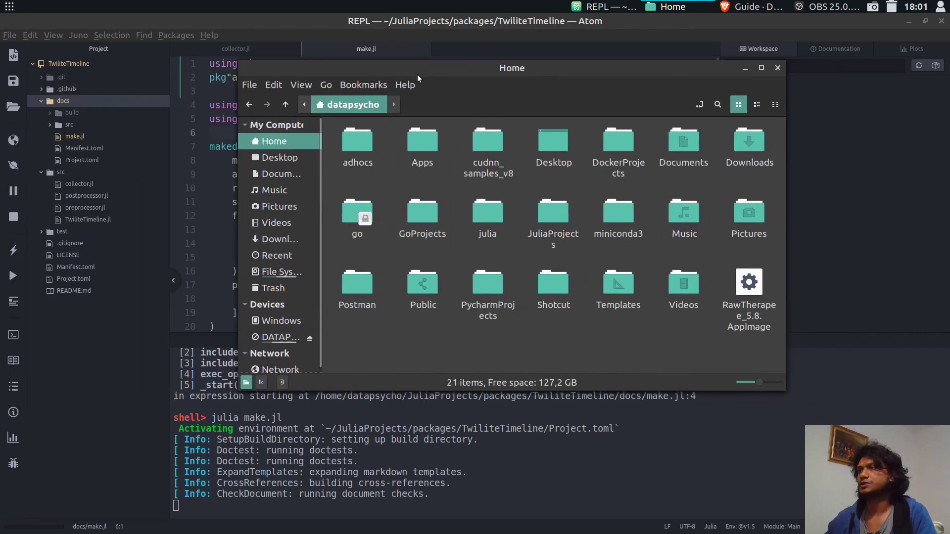
pyautogui.doubleClick(553, 219)
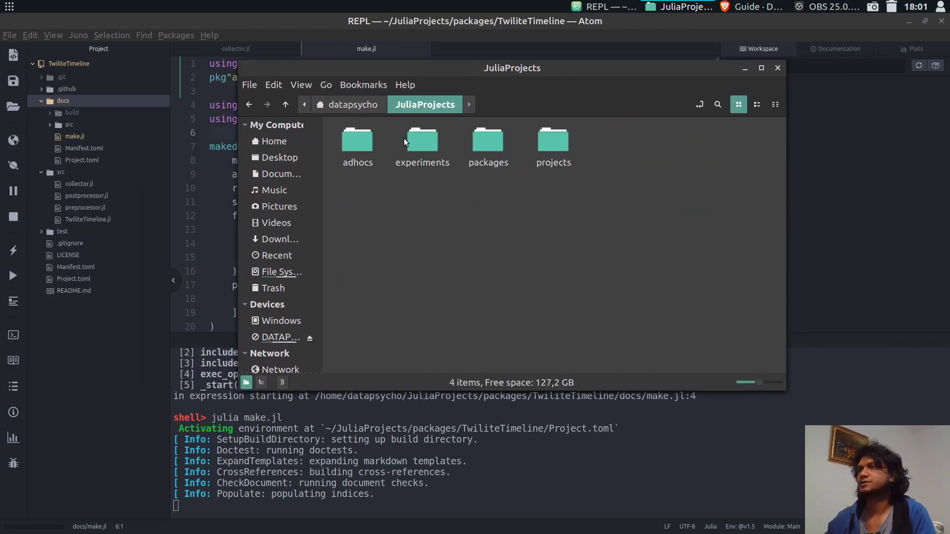
pyautogui.doubleClick(488, 145)
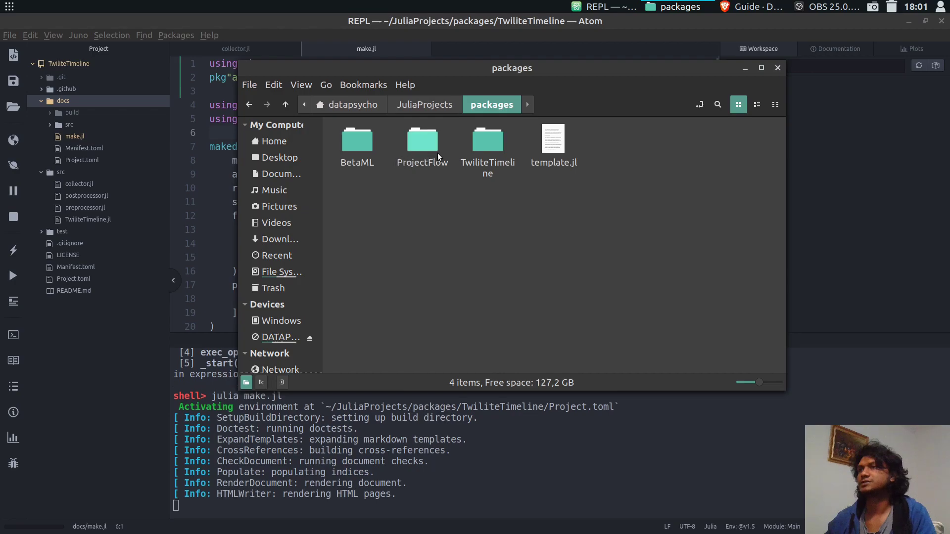
pyautogui.doubleClick(493, 147)
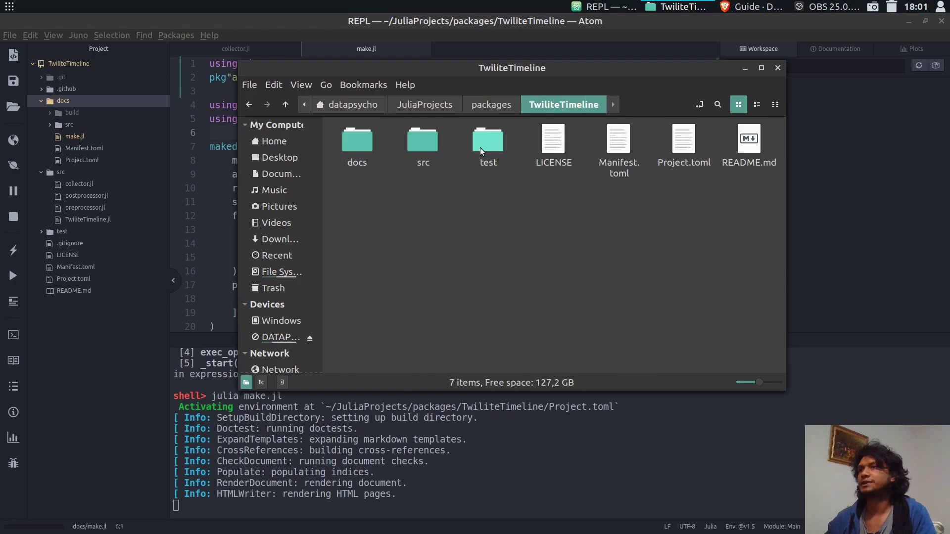
pyautogui.doubleClick(358, 146)
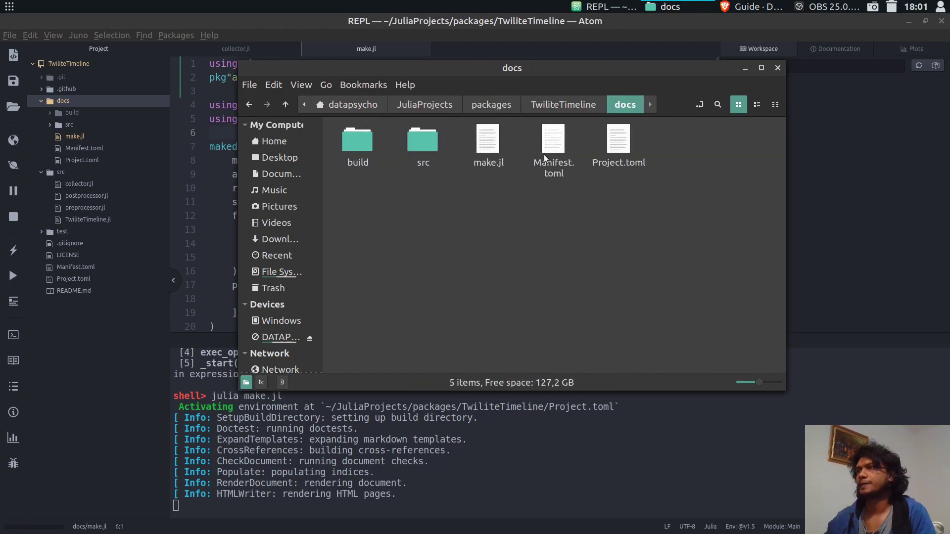
pyautogui.doubleClick(357, 145)
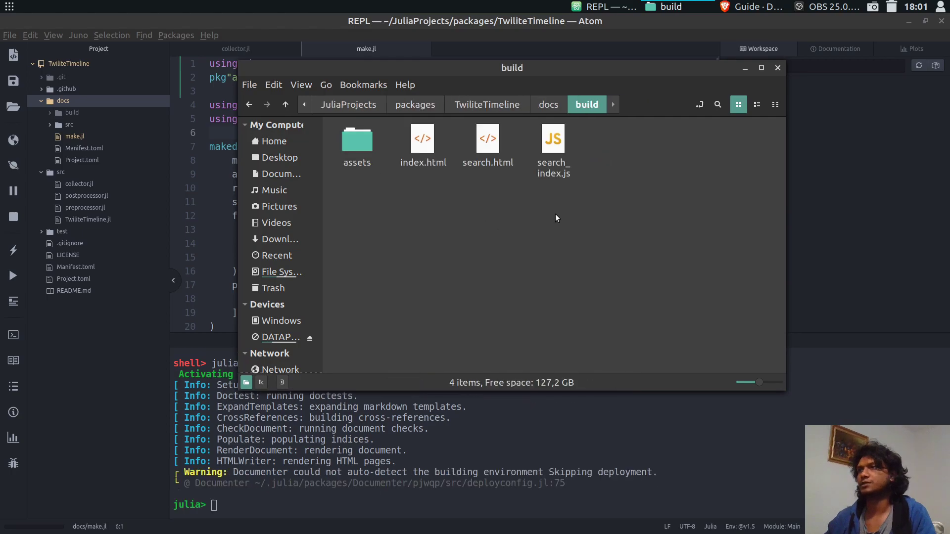
pyautogui.doubleClick(424, 146)
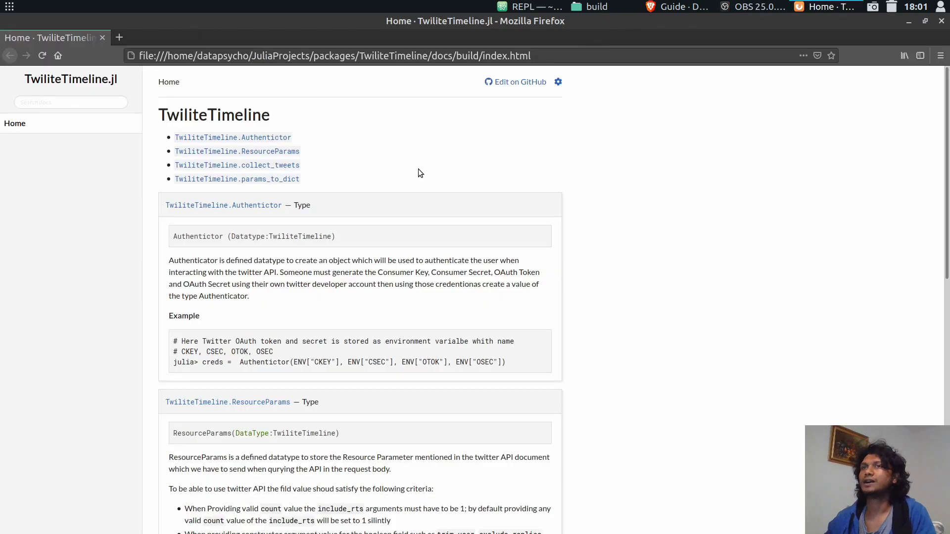
pyautogui.scroll(-3, 364, 219)
pyautogui.scroll(-4, 358, 227)
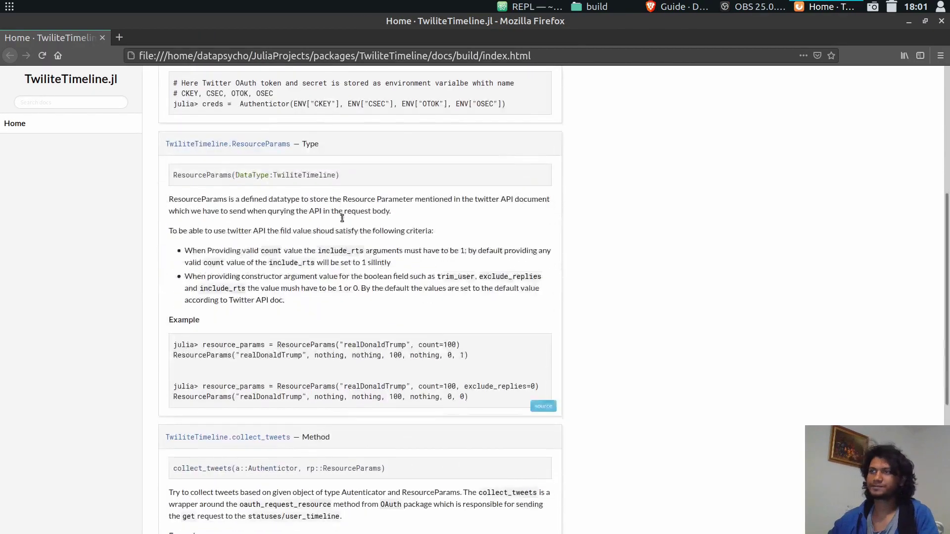
pyautogui.scroll(-4, 349, 223)
pyautogui.scroll(-1, 341, 218)
pyautogui.scroll(5, 346, 217)
pyautogui.scroll(5, 346, 217)
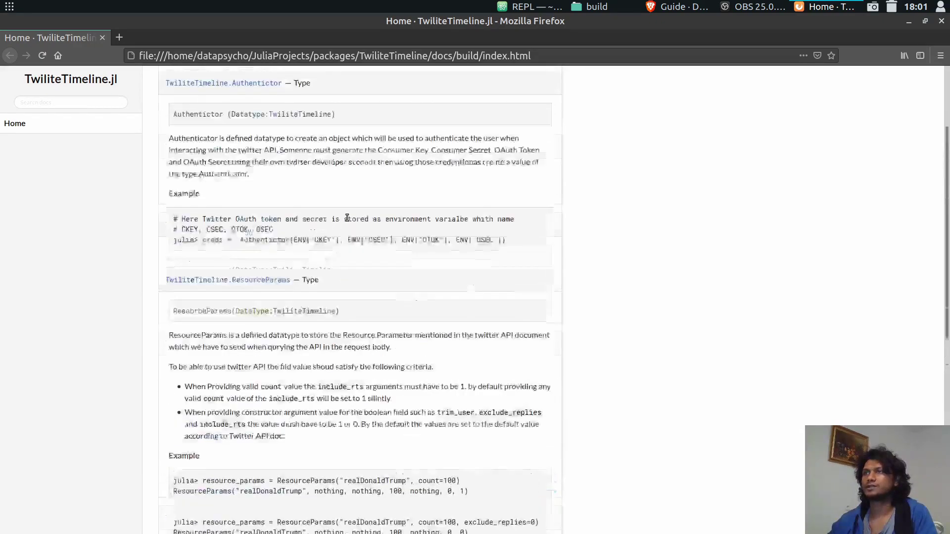
pyautogui.scroll(4, 346, 218)
pyautogui.scroll(-4, 346, 217)
pyautogui.scroll(-3, 346, 217)
pyautogui.scroll(-3, 346, 217)
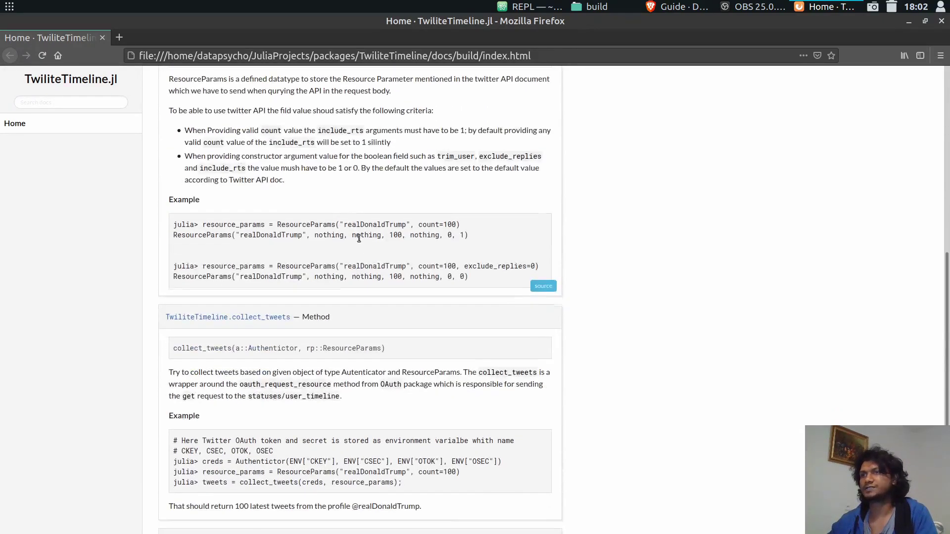
pyautogui.scroll(-2, 421, 255)
# Read the ResourceParams and collect_tweets examples, briefly highlighting the 0, 1 output values
pyautogui.moveTo(448, 236); pyautogui.dragTo(467, 236)
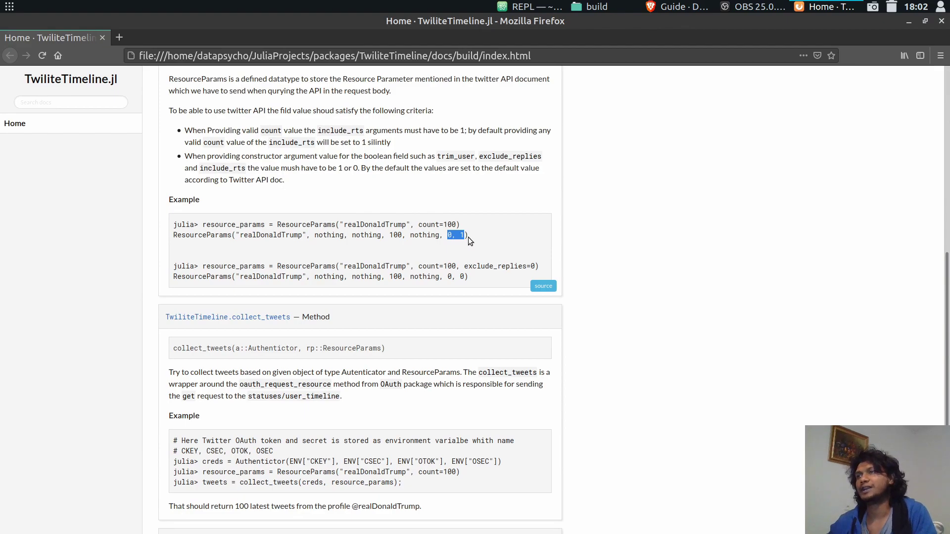
pyautogui.click(384, 222)
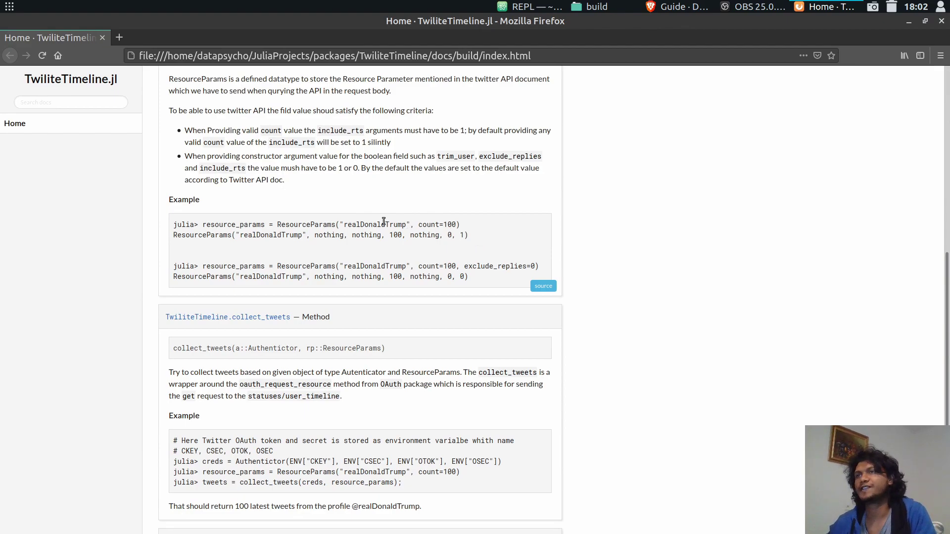
pyautogui.scroll(3, 384, 221)
pyautogui.scroll(5, 376, 220)
pyautogui.scroll(5, 376, 220)
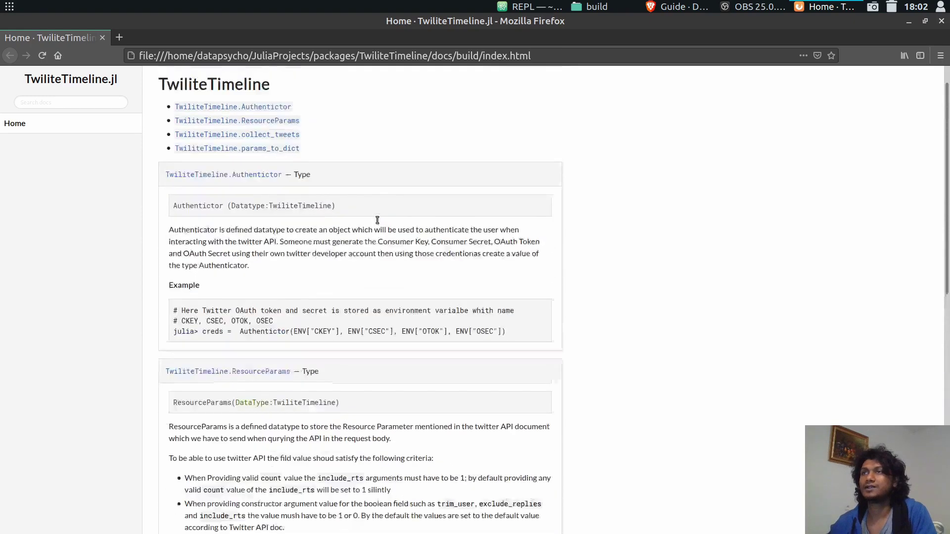
# Close Firefox, comment out make.jl's two Pkg lines, and save the file
pyautogui.click(941, 21)
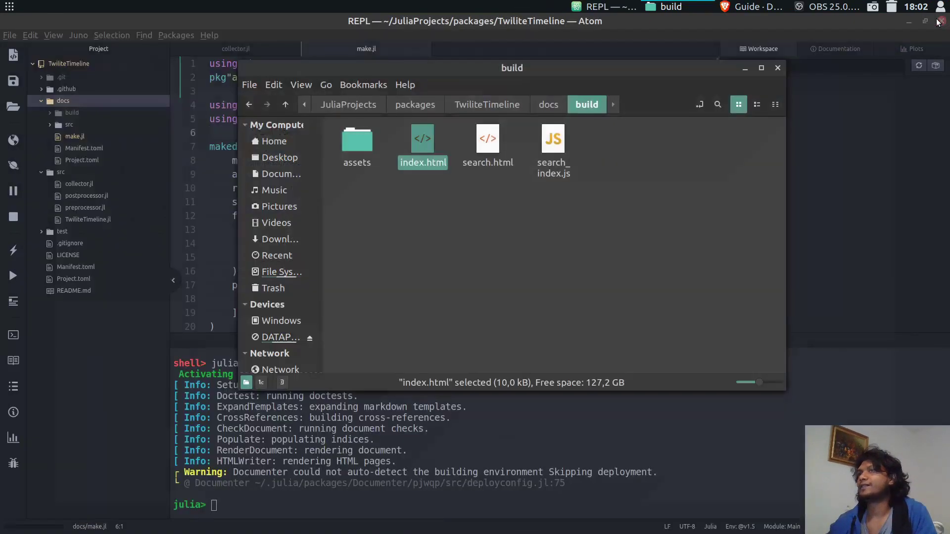
pyautogui.click(860, 195)
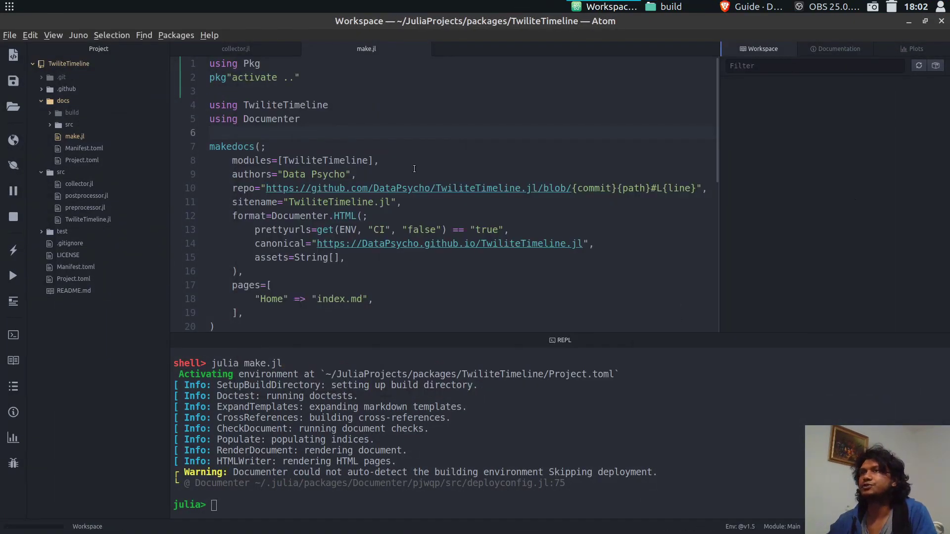
pyautogui.moveTo(332, 81); pyautogui.dragTo(209, 59)
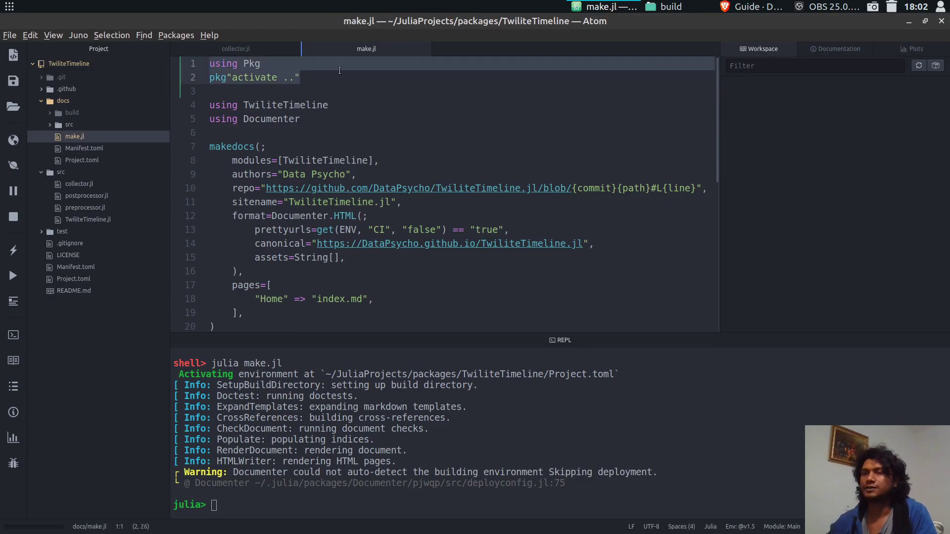
pyautogui.hotkey('ctrl', '/')
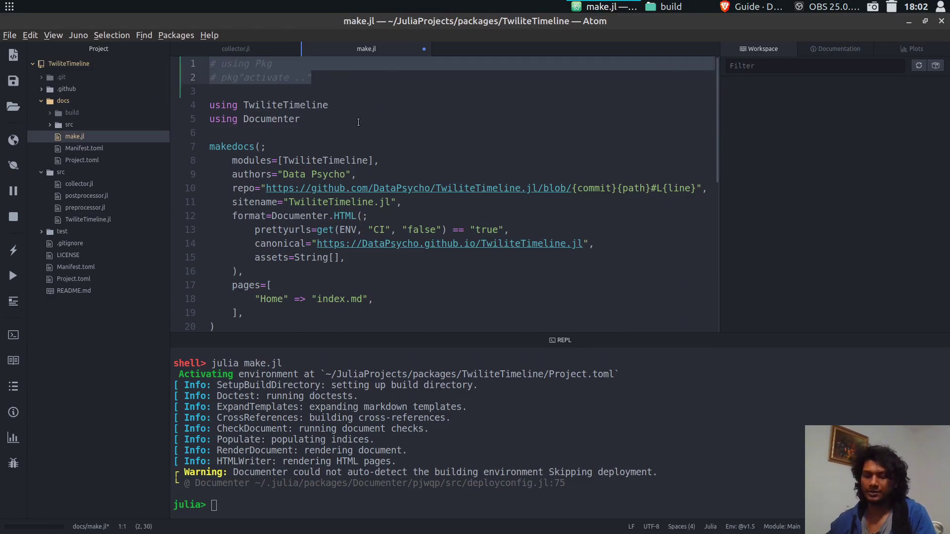
pyautogui.click(347, 109)
pyautogui.hotkey('ctrl', 's')
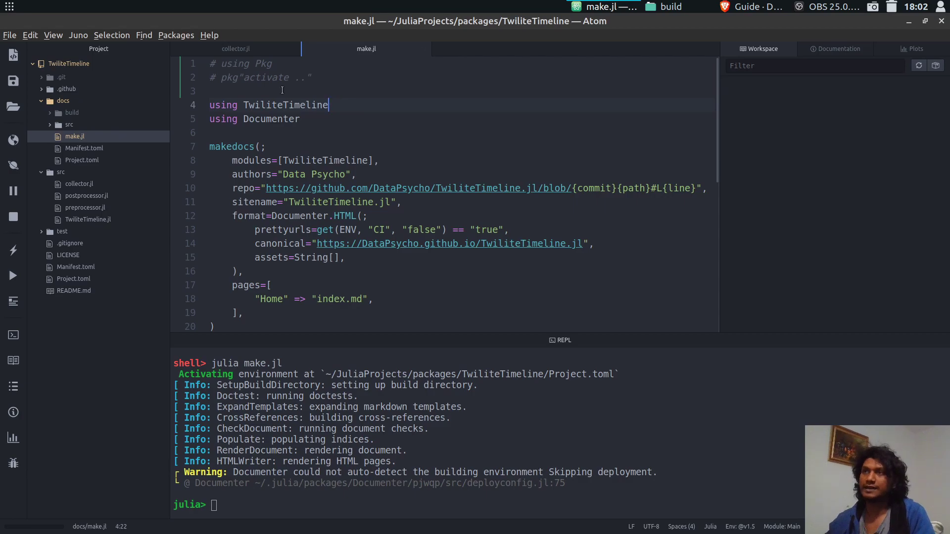
# Delete the blank line 3 below the commented Pkg lines
pyautogui.click(282, 90)
pyautogui.press('BackSpace')
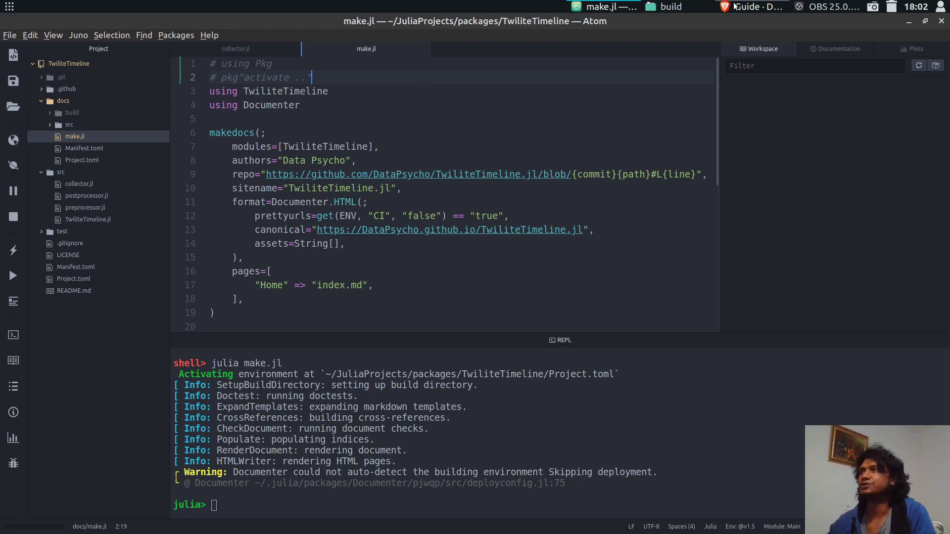
pyautogui.click(750, 6)
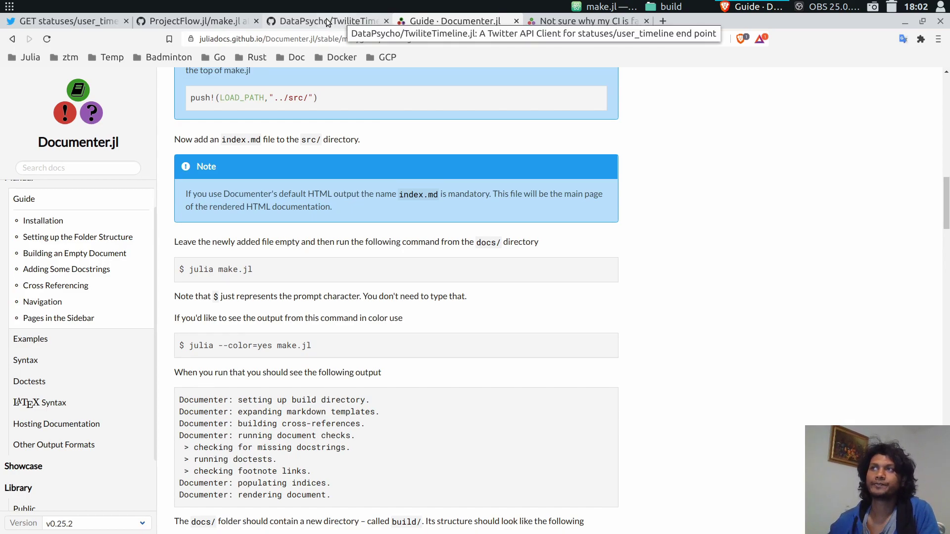
# Show ProjectFlow.jl's docs/make.jl and highlight its three commented-out Pkg and LOAD_PATH lines
pyautogui.click(208, 21)
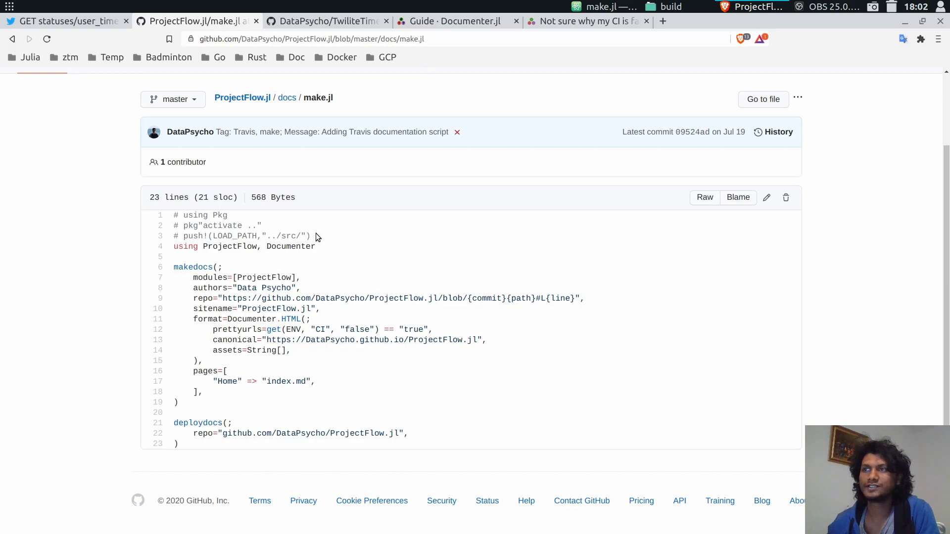
pyautogui.moveTo(316, 235); pyautogui.dragTo(172, 214)
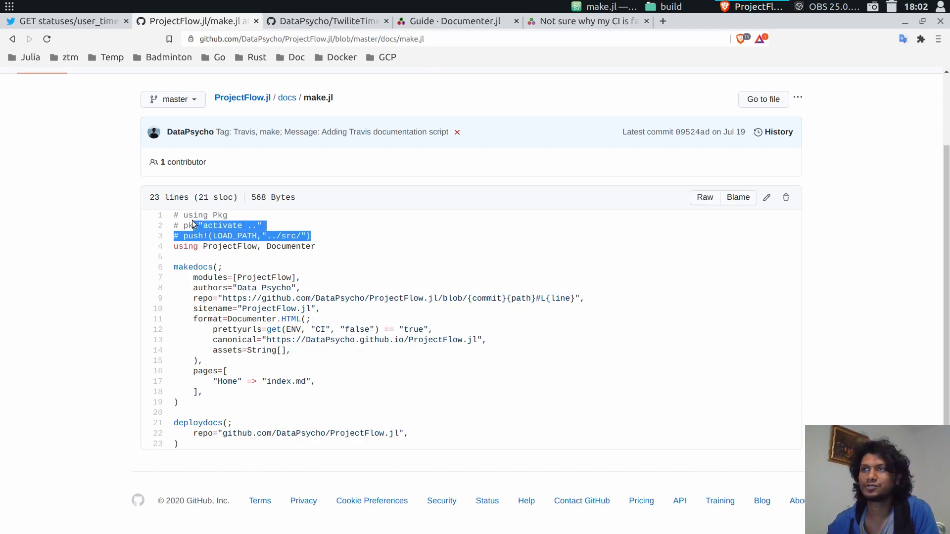
pyautogui.click(350, 237)
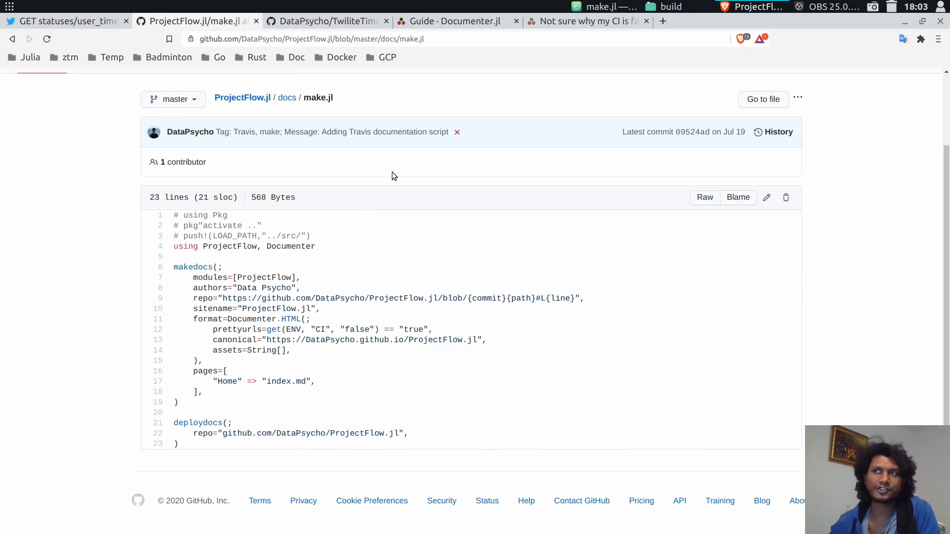
# Read the 'Not sure why my CI is failing' replies, highlighting Manifest.toml in the suggested fix
pyautogui.click(583, 21)
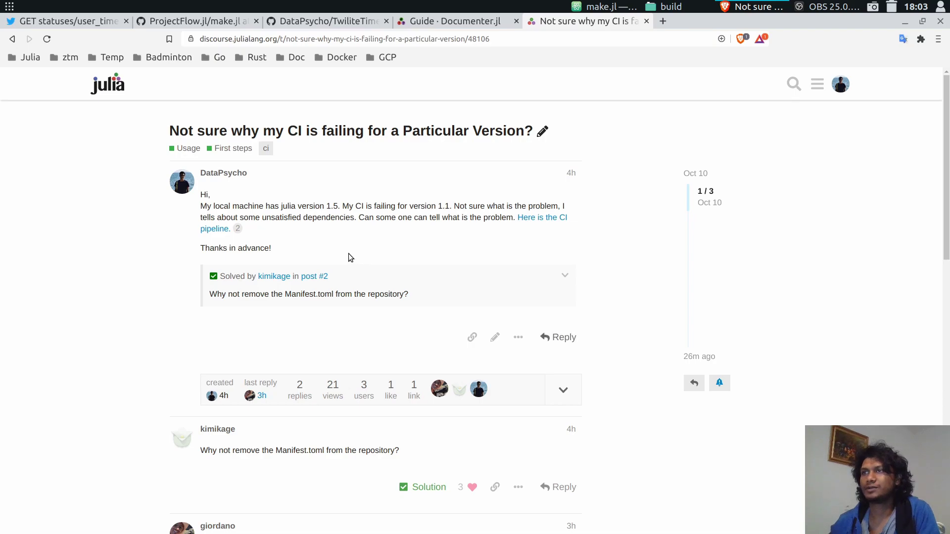
pyautogui.scroll(-5, 348, 253)
pyautogui.scroll(-3, 348, 252)
pyautogui.scroll(2, 349, 251)
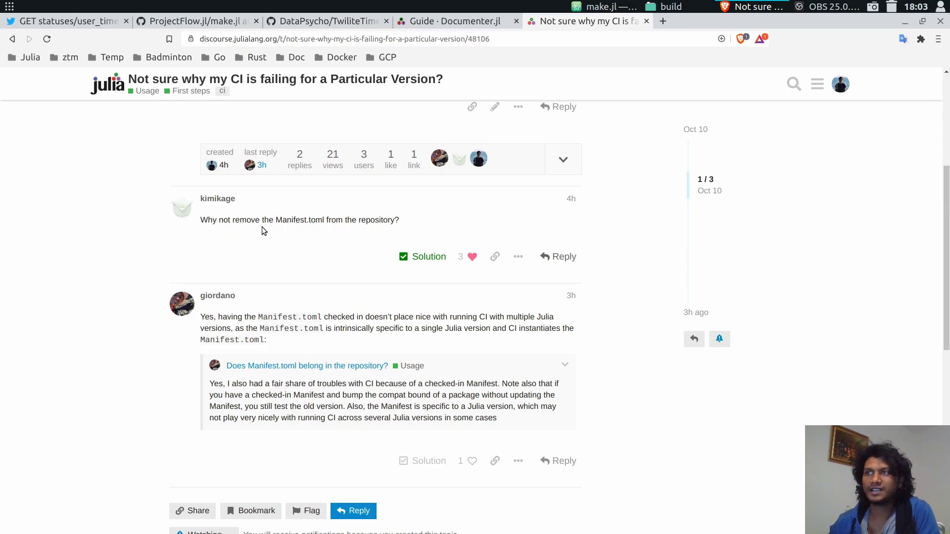
pyautogui.moveTo(326, 219); pyautogui.dragTo(277, 220)
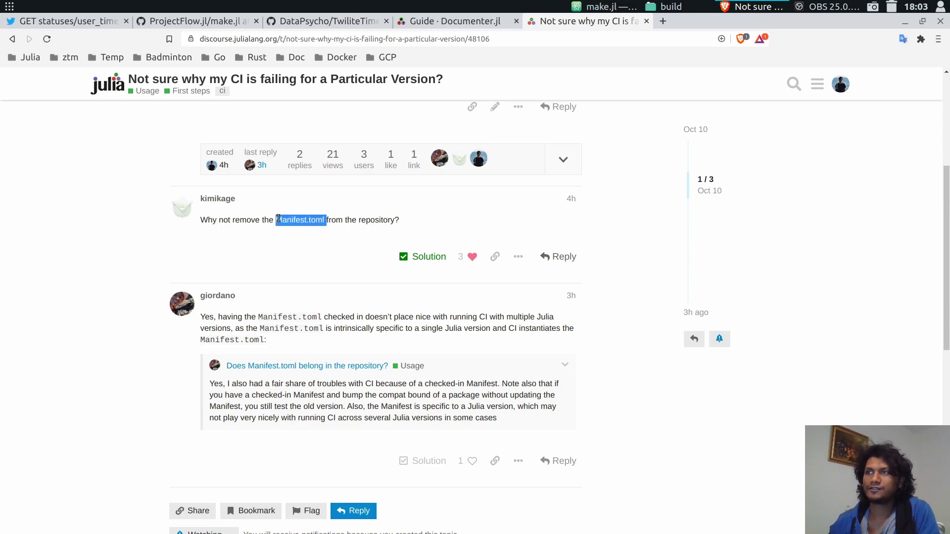
pyautogui.click(313, 223)
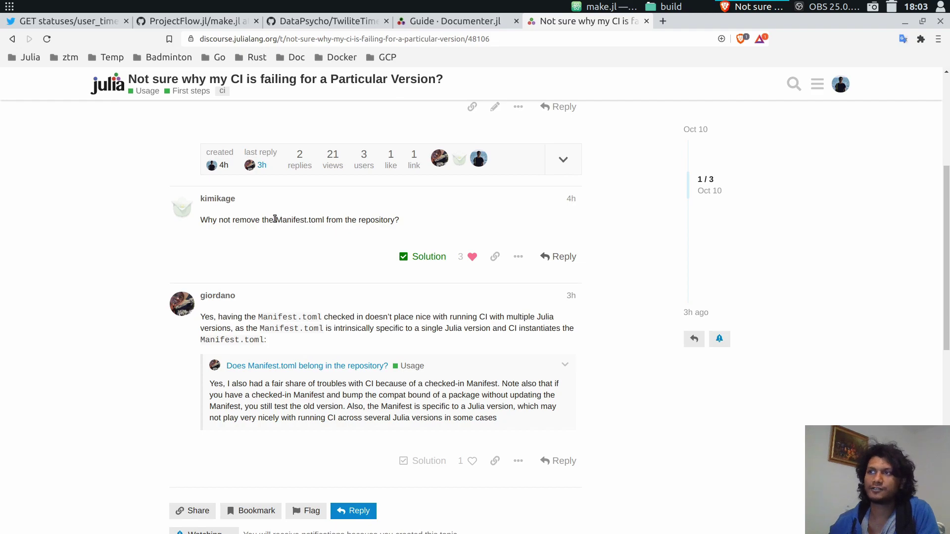
pyautogui.moveTo(275, 220); pyautogui.dragTo(325, 220)
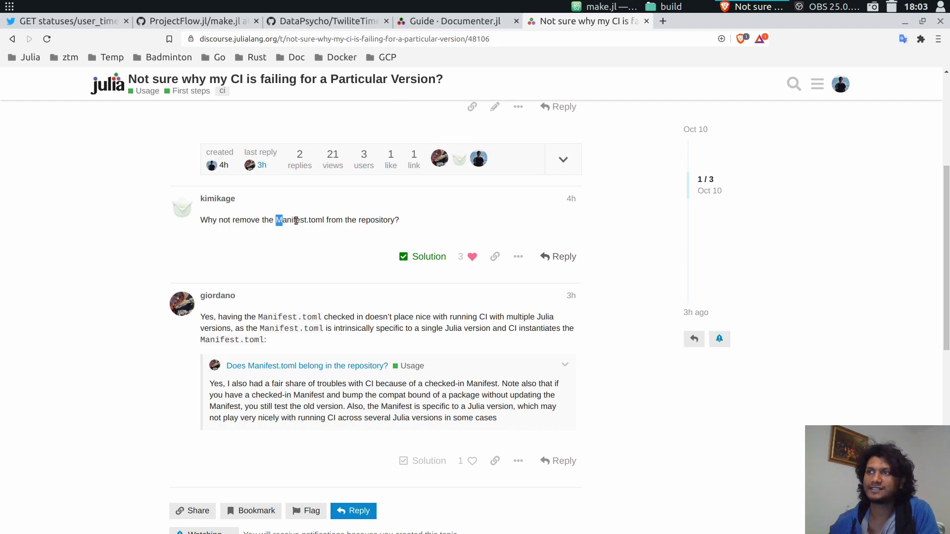
pyautogui.click(329, 223)
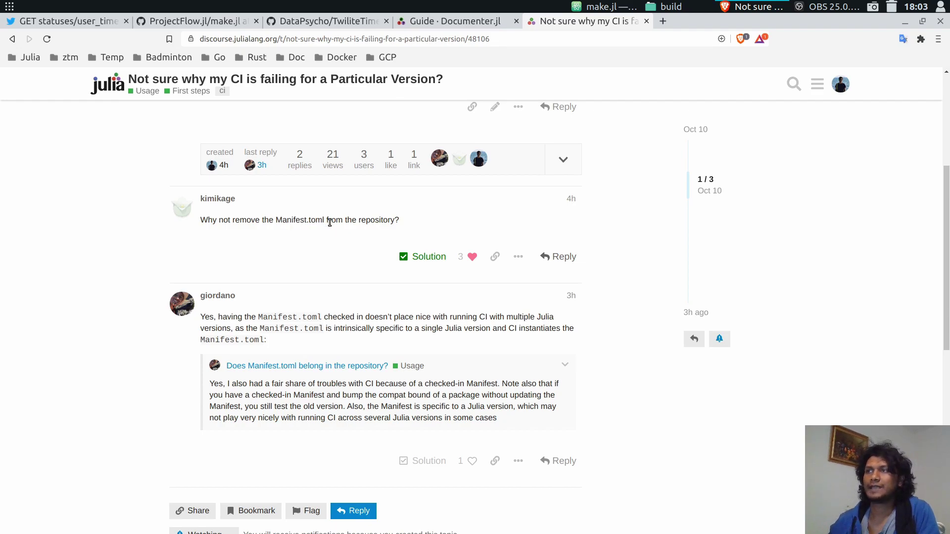